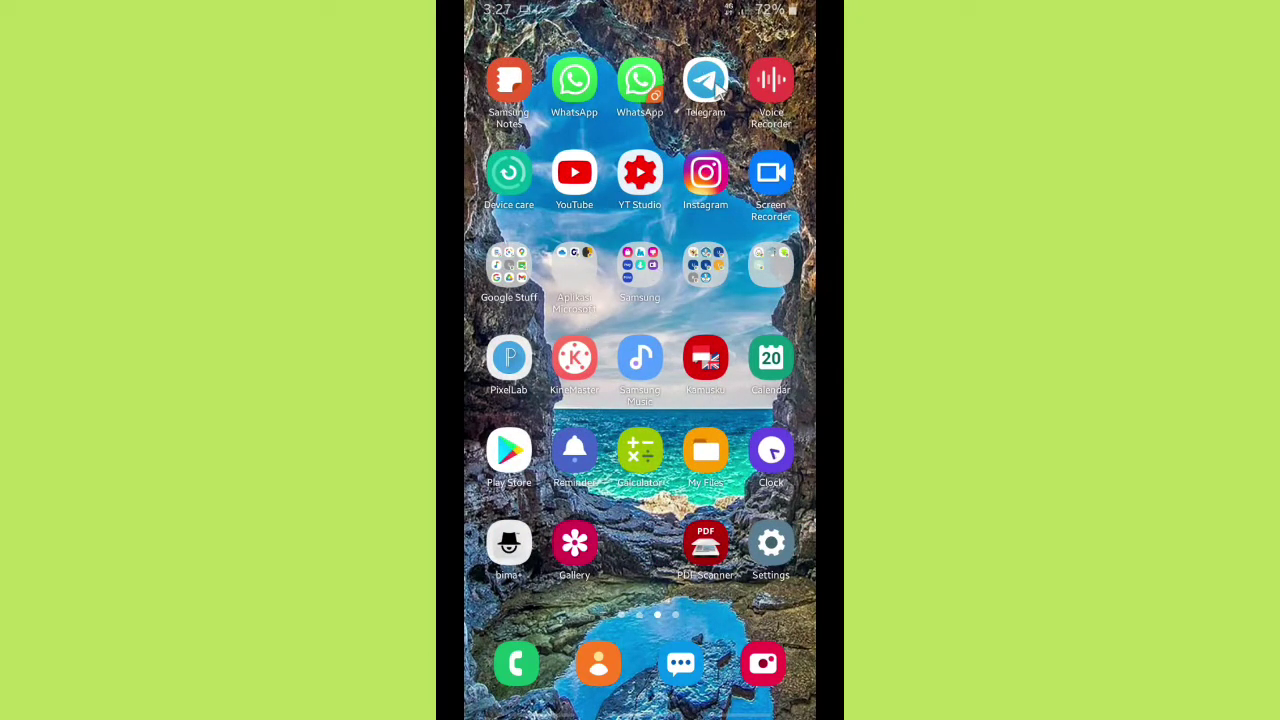
Open the Telegram Usernames channel in Telegram and scroll down to its t.me/username example links.
left_click(706, 82)
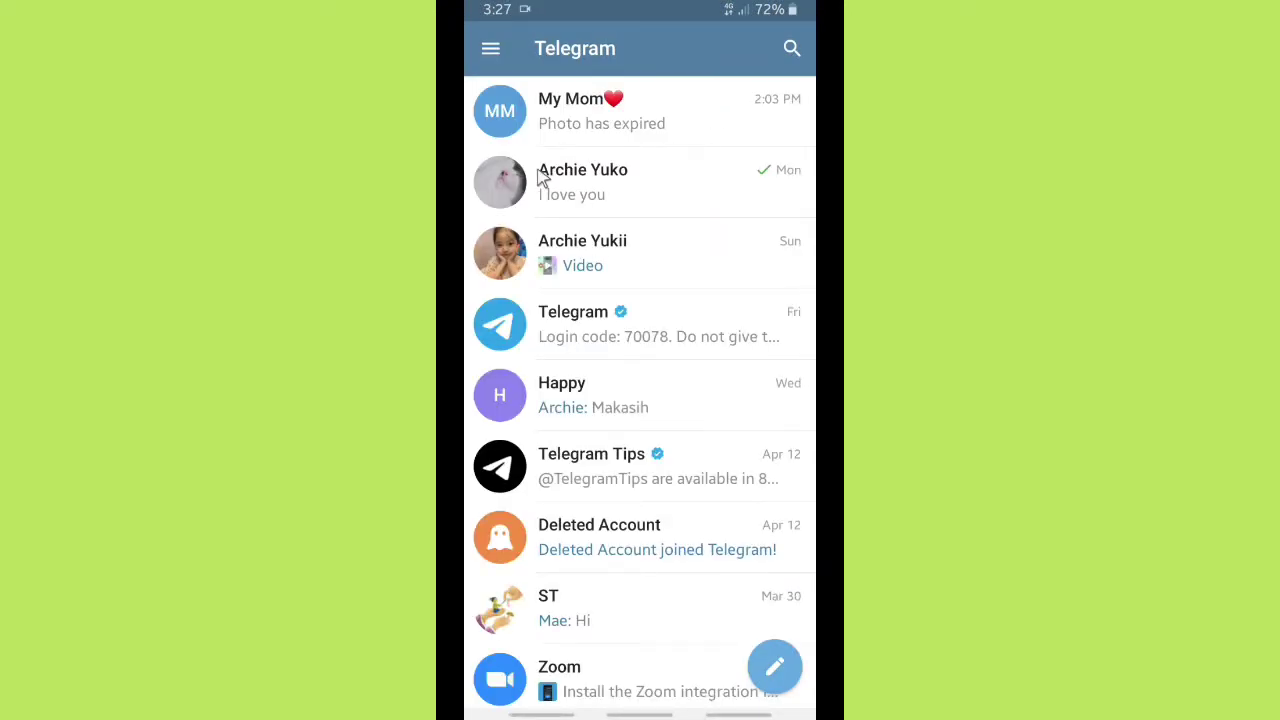
scroll(583, 191, "up", 1)
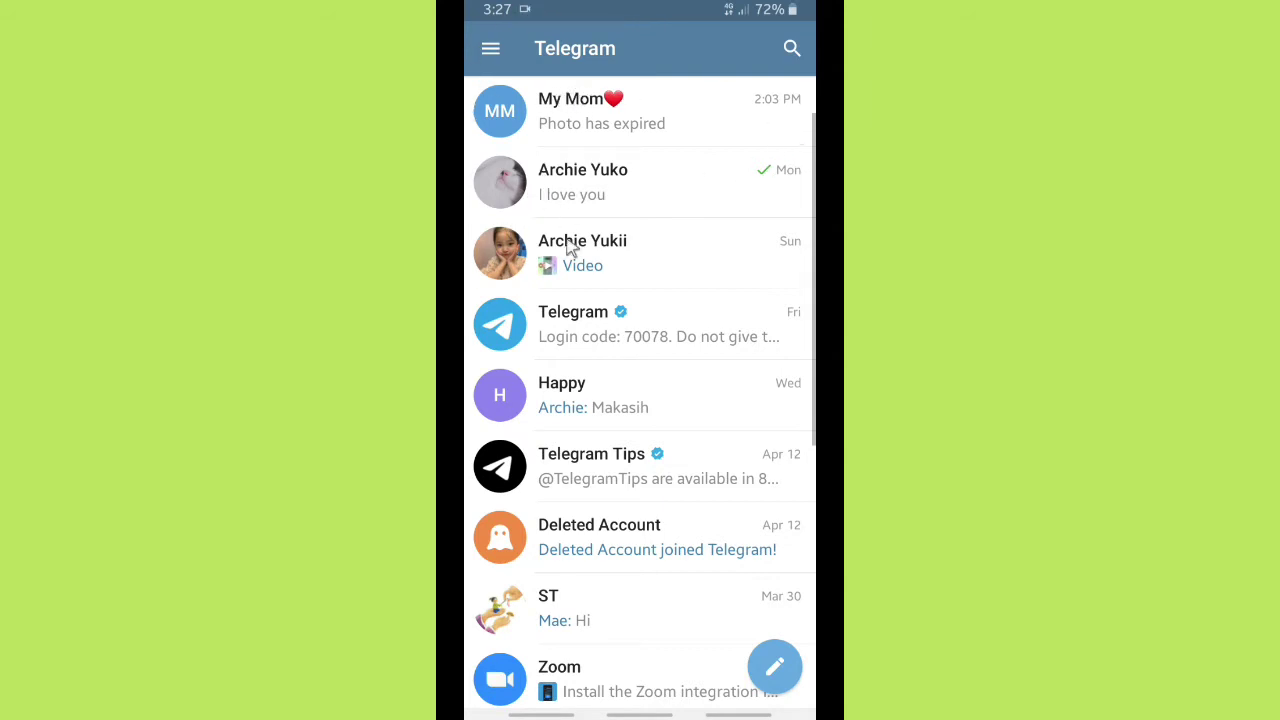
scroll(572, 300, "down", 4)
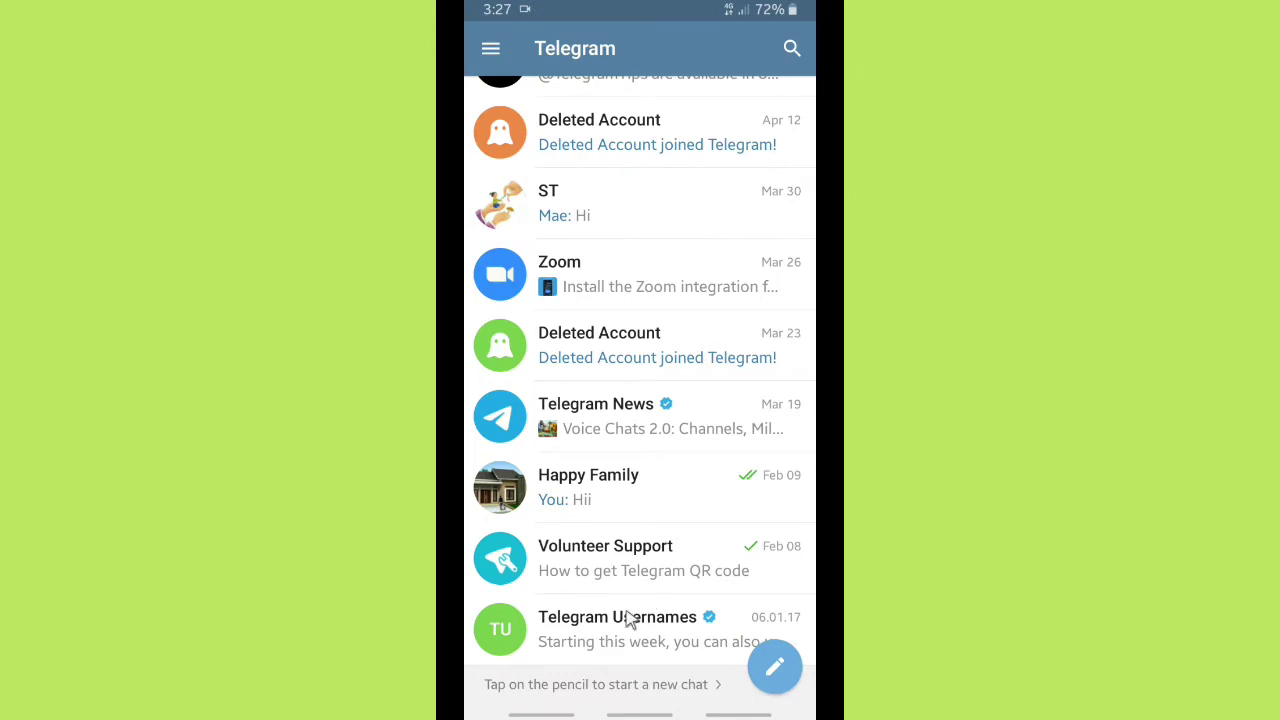
left_click(659, 648)
scroll(659, 458, "up", 5)
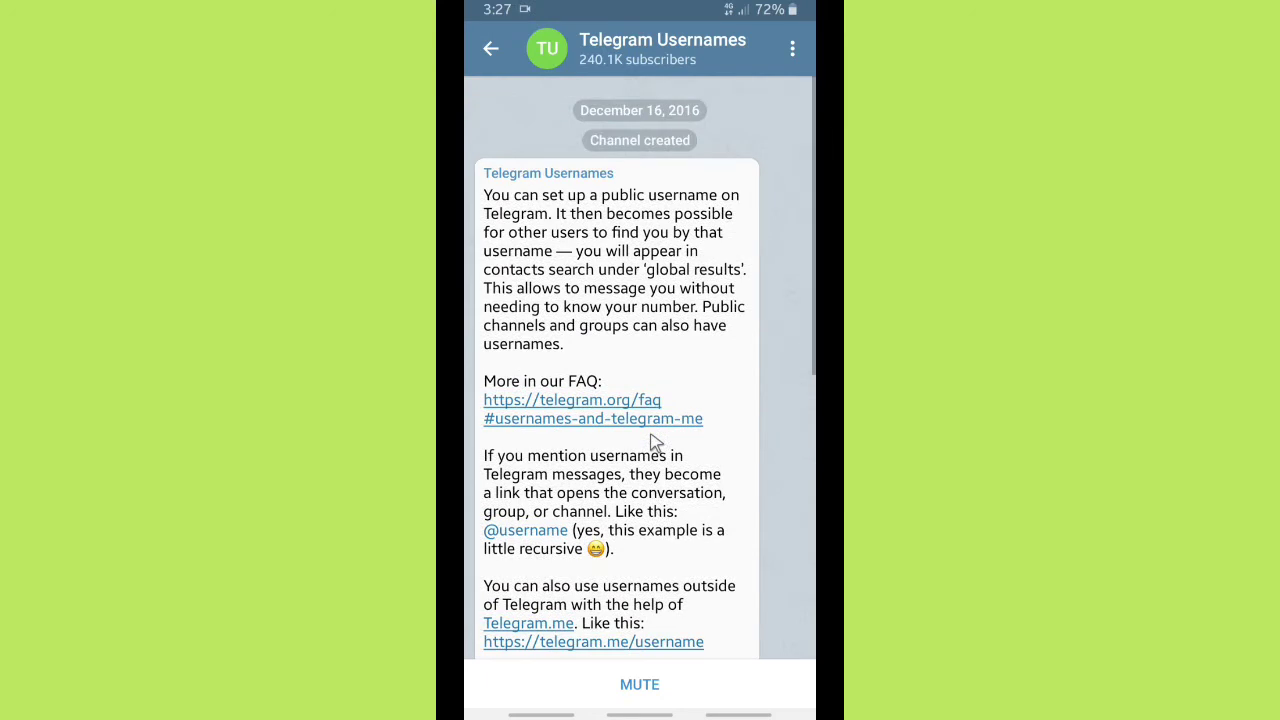
scroll(655, 443, "down", 1)
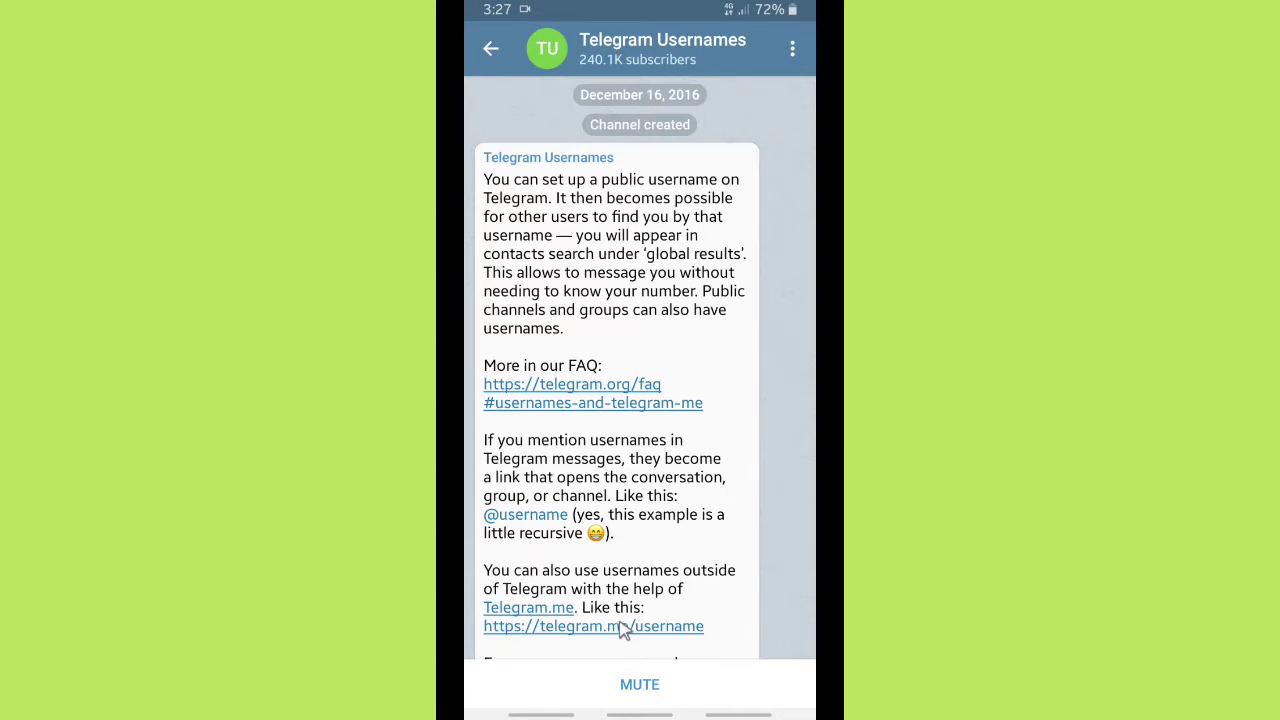
scroll(620, 628, "down", 5)
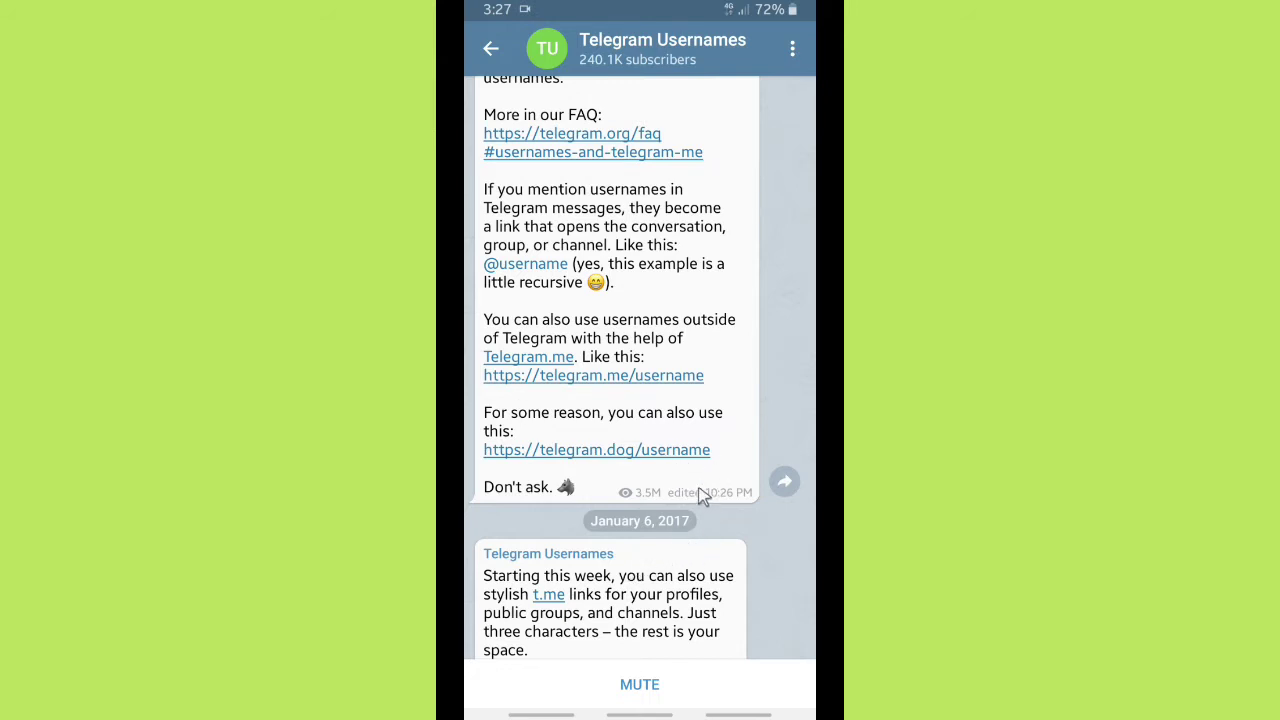
scroll(680, 500, "down", 2)
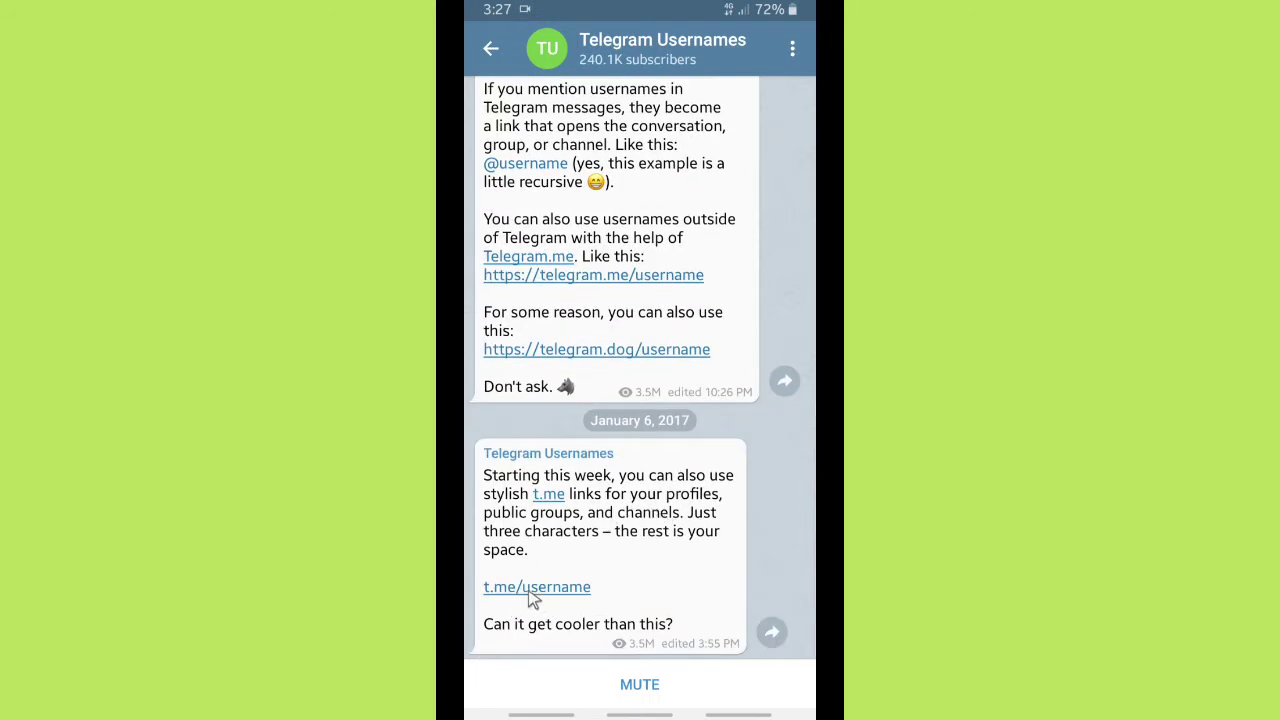
Copy the telegram.me, telegram.dog and t.me username links, then bring up recent apps.
left_click(598, 286)
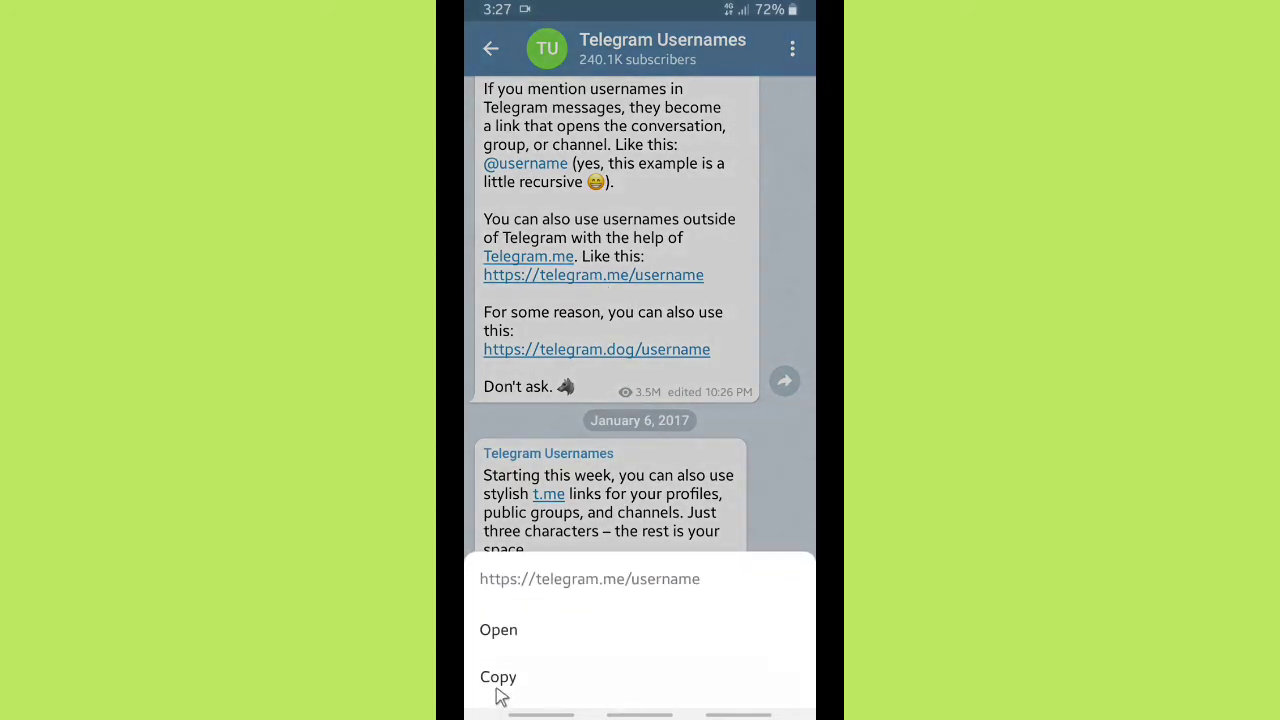
left_click(512, 684)
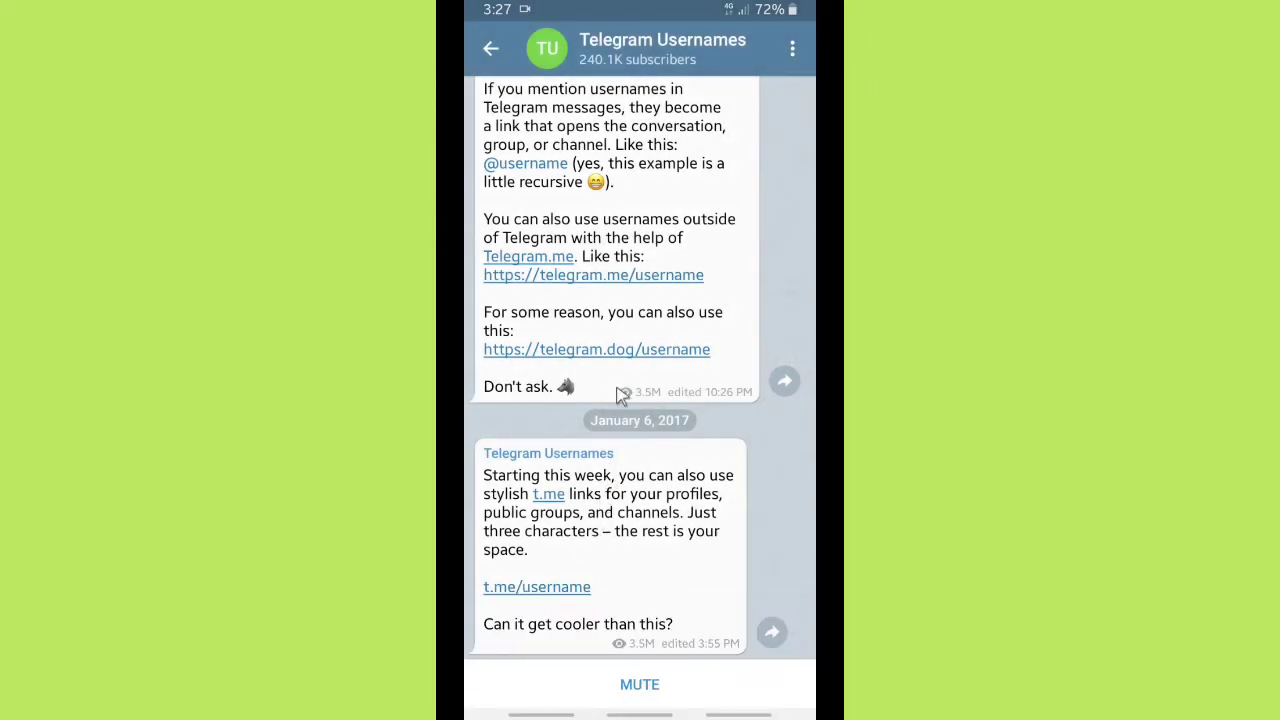
left_click(594, 352)
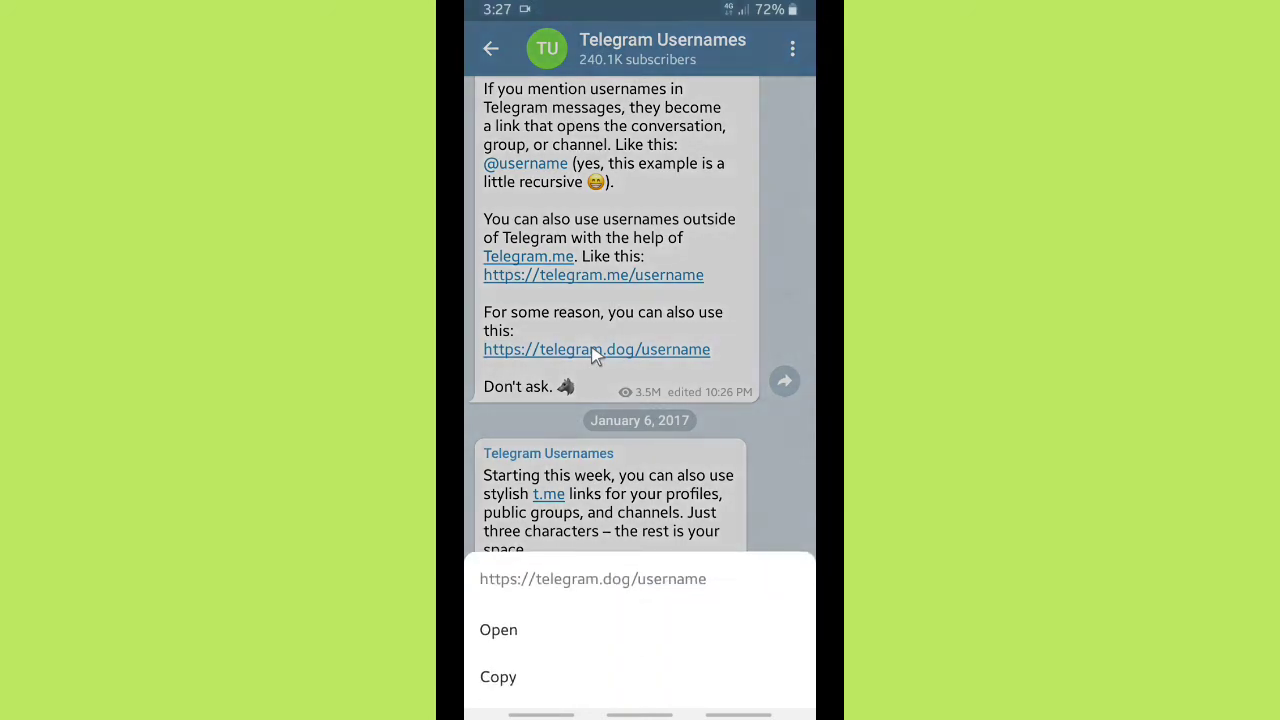
left_click(540, 677)
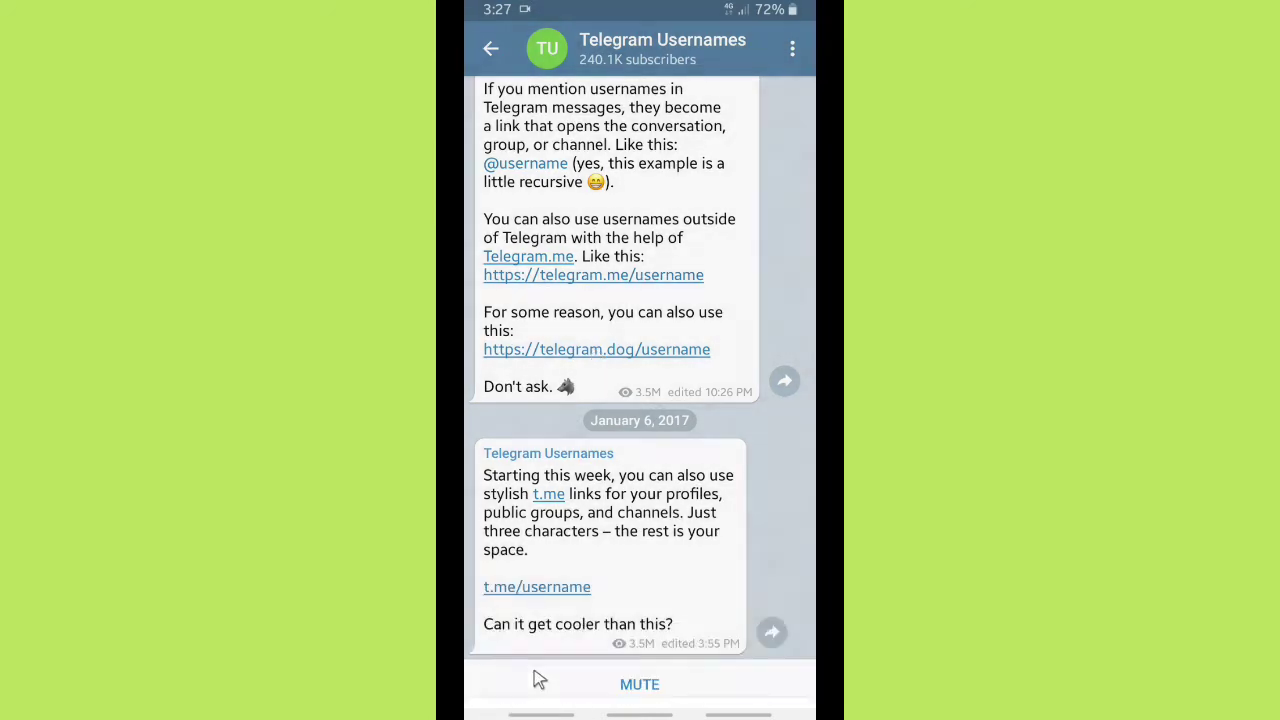
left_click(555, 590)
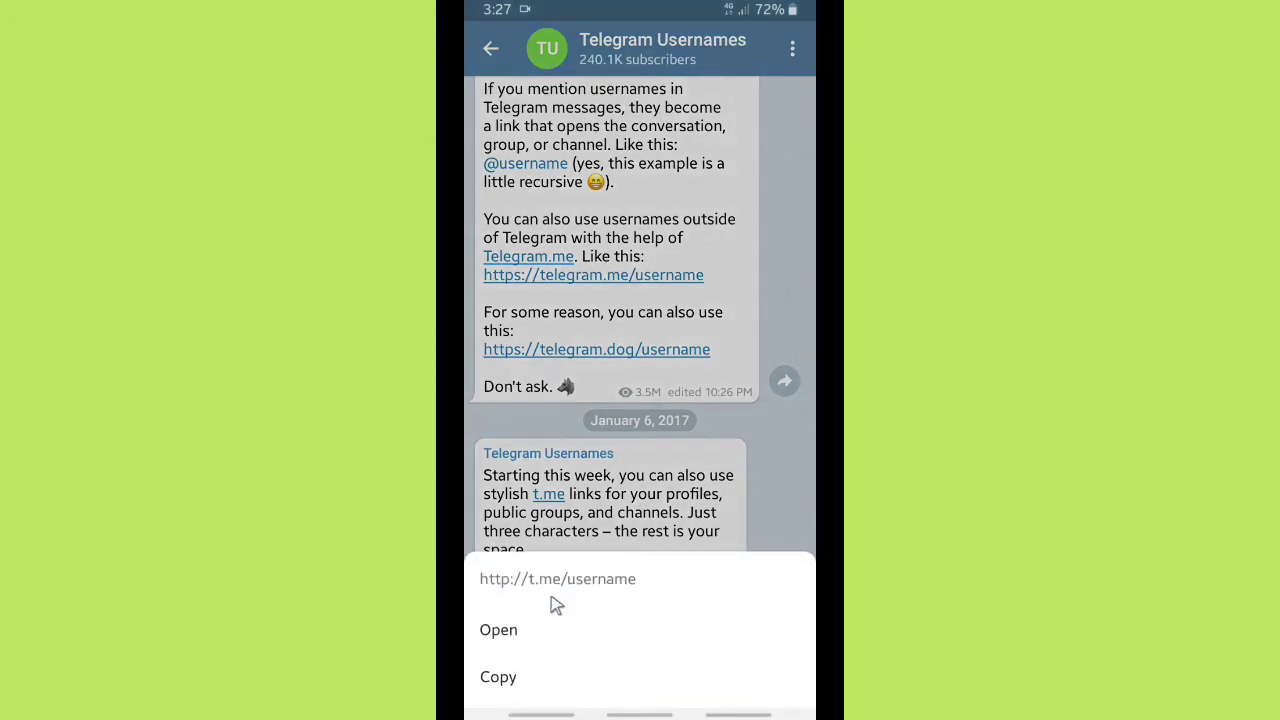
left_click(528, 677)
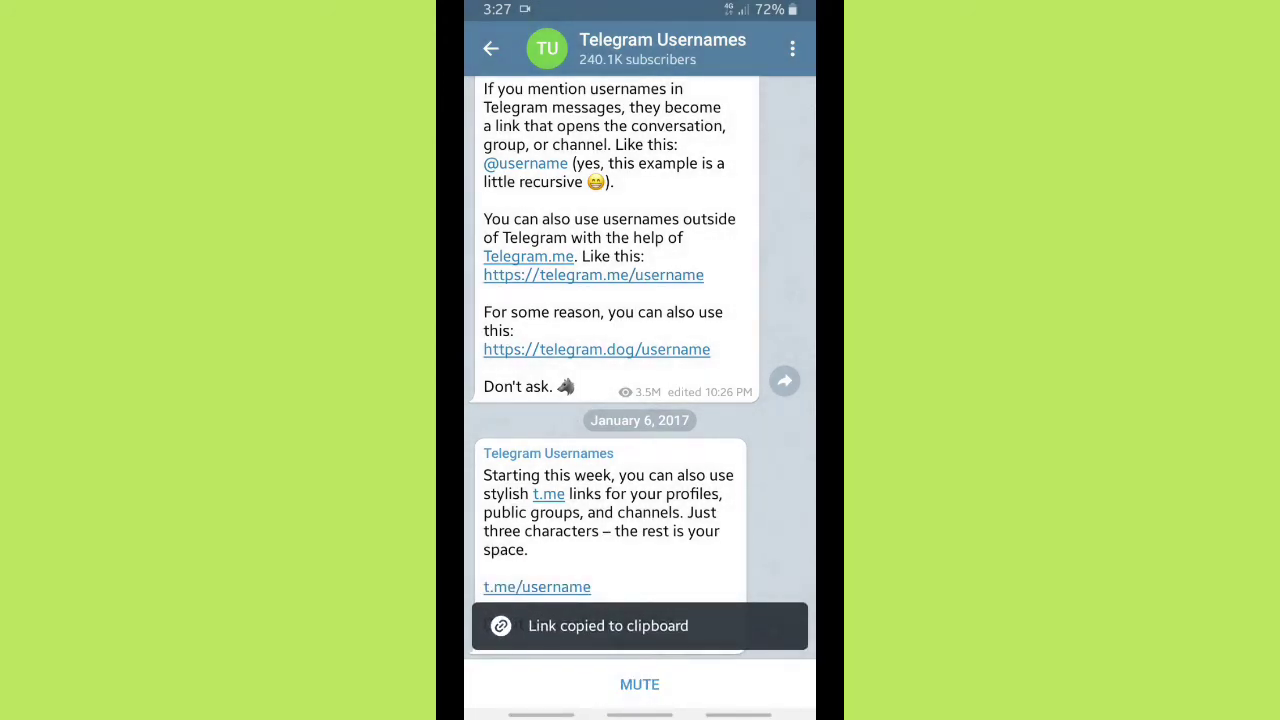
left_click_drag(541, 715, 572, 253)
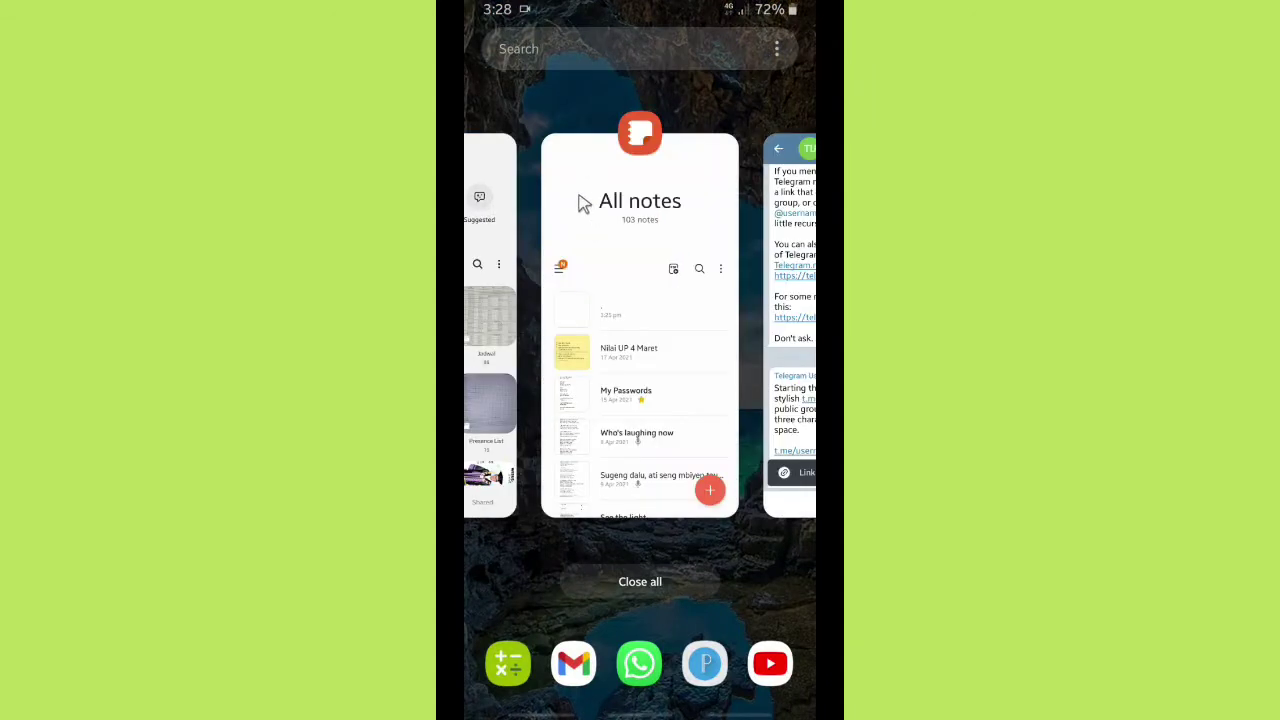
In Samsung Notes, open the '.' note and replace the dot with the telegram.me link.
left_click(592, 275)
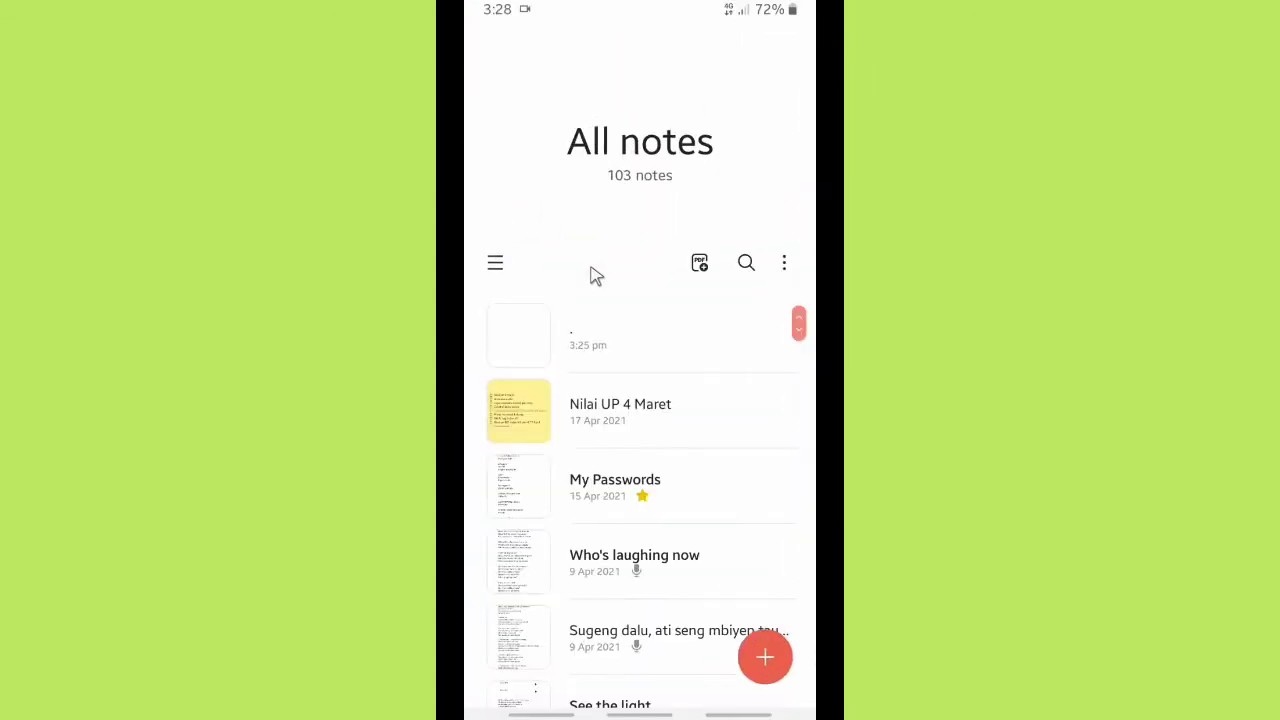
left_click(612, 355)
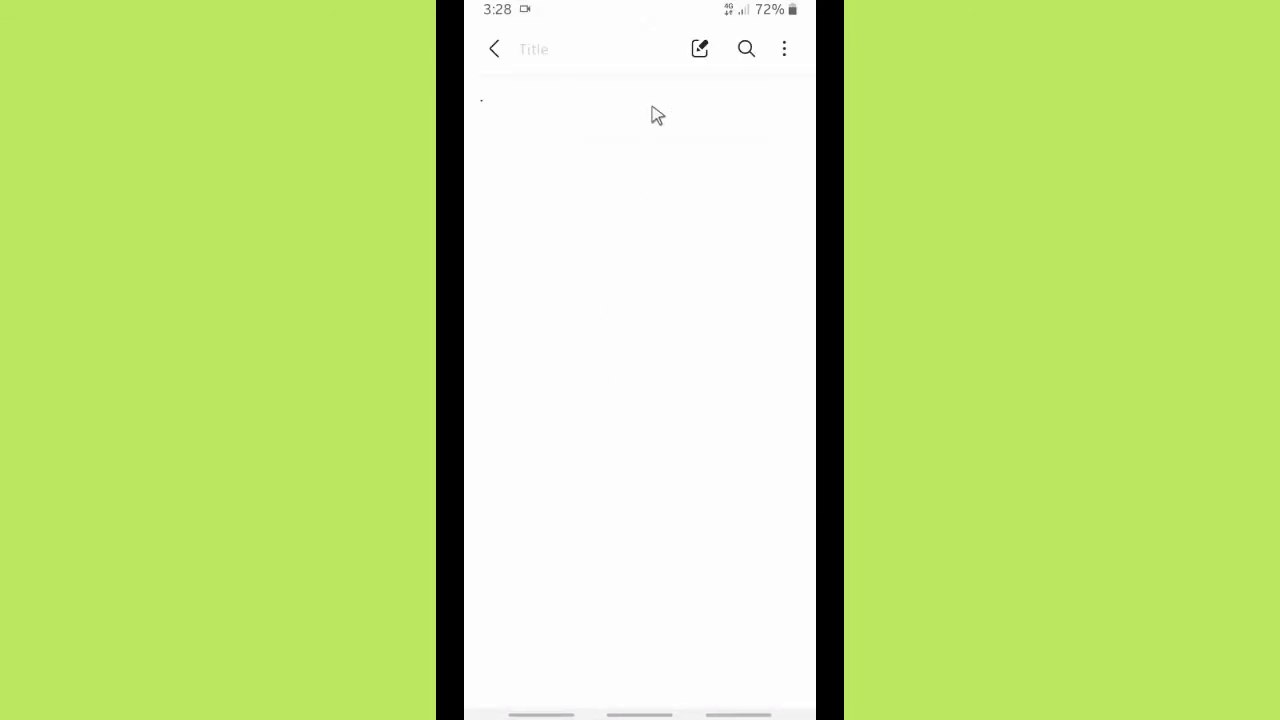
left_click(699, 48)
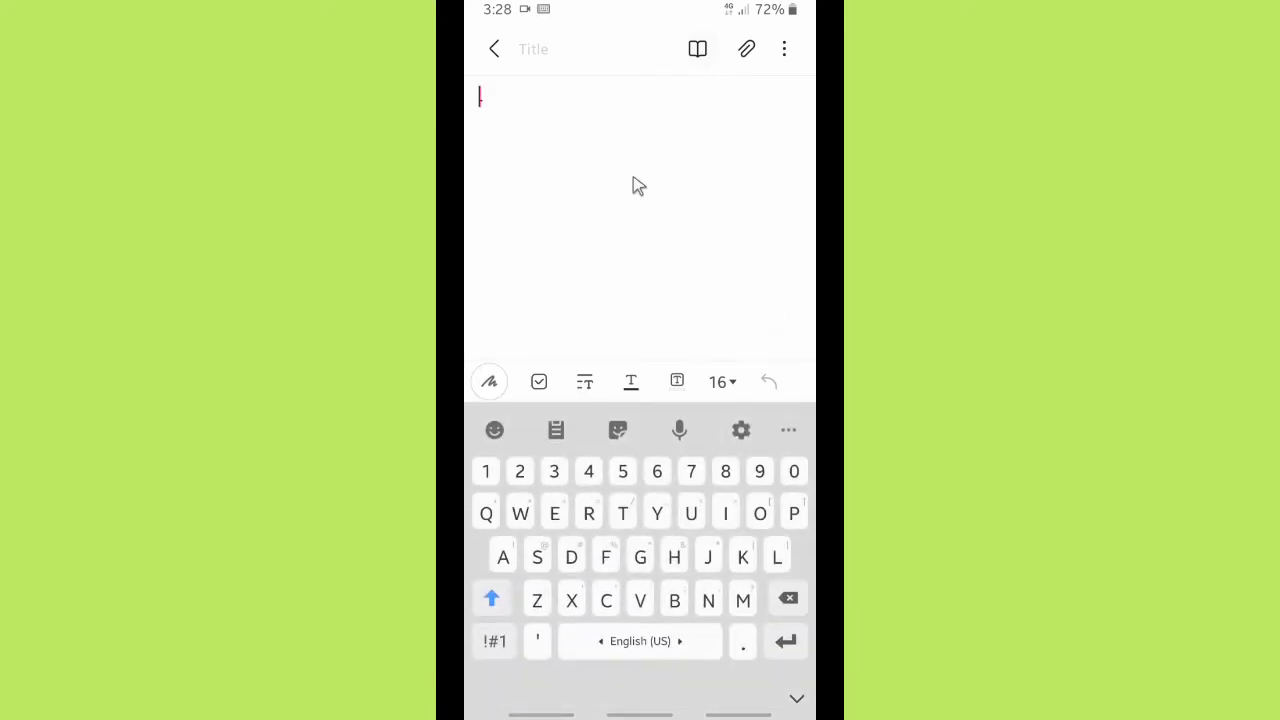
double_click(479, 100)
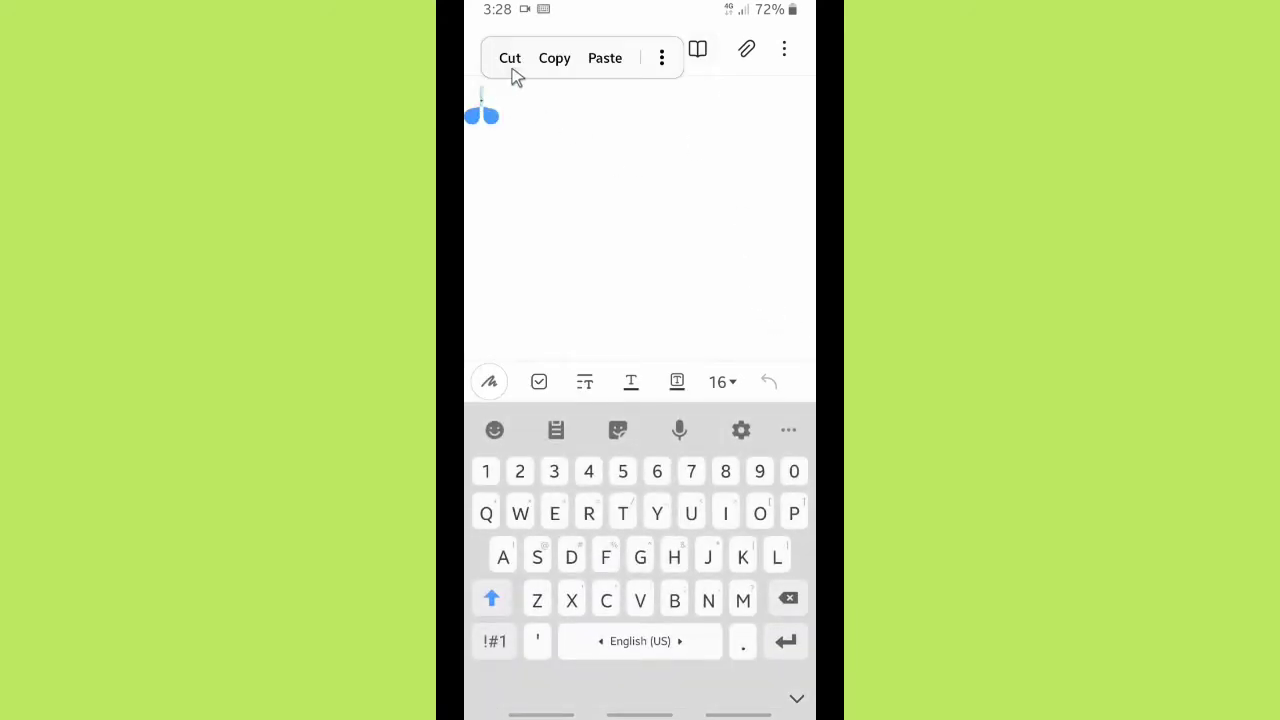
left_click(558, 434)
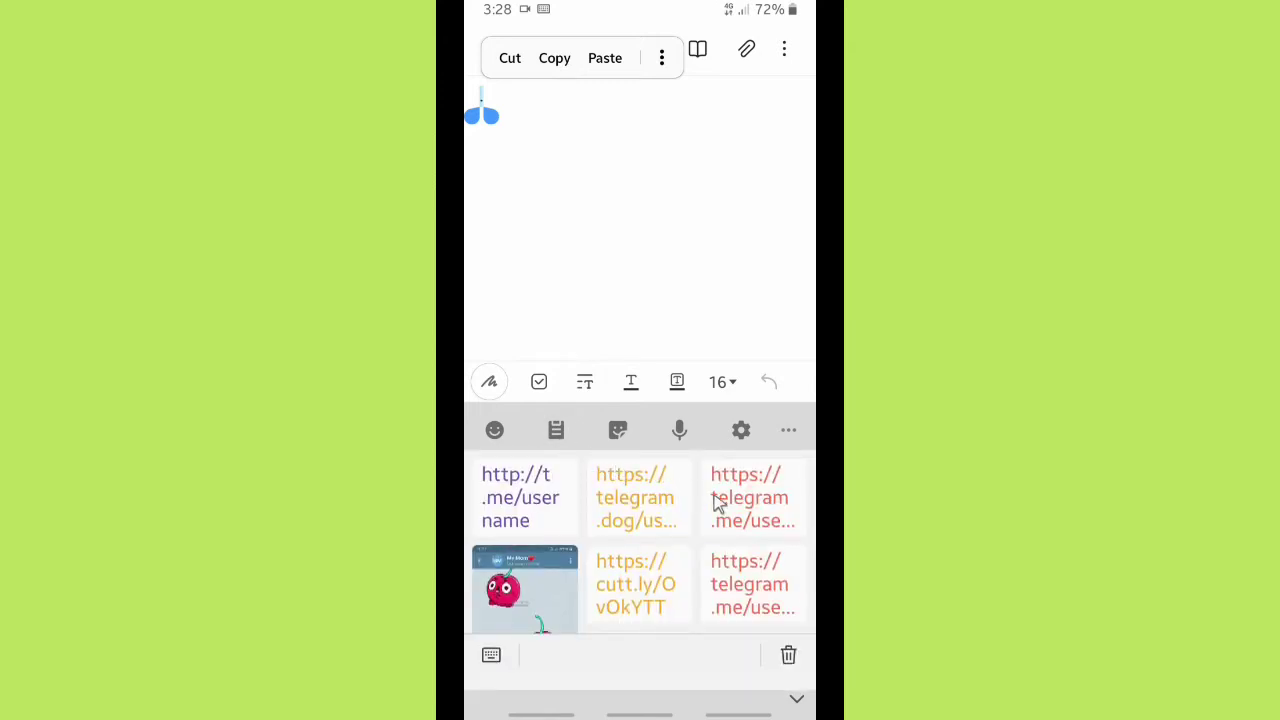
left_click(751, 514)
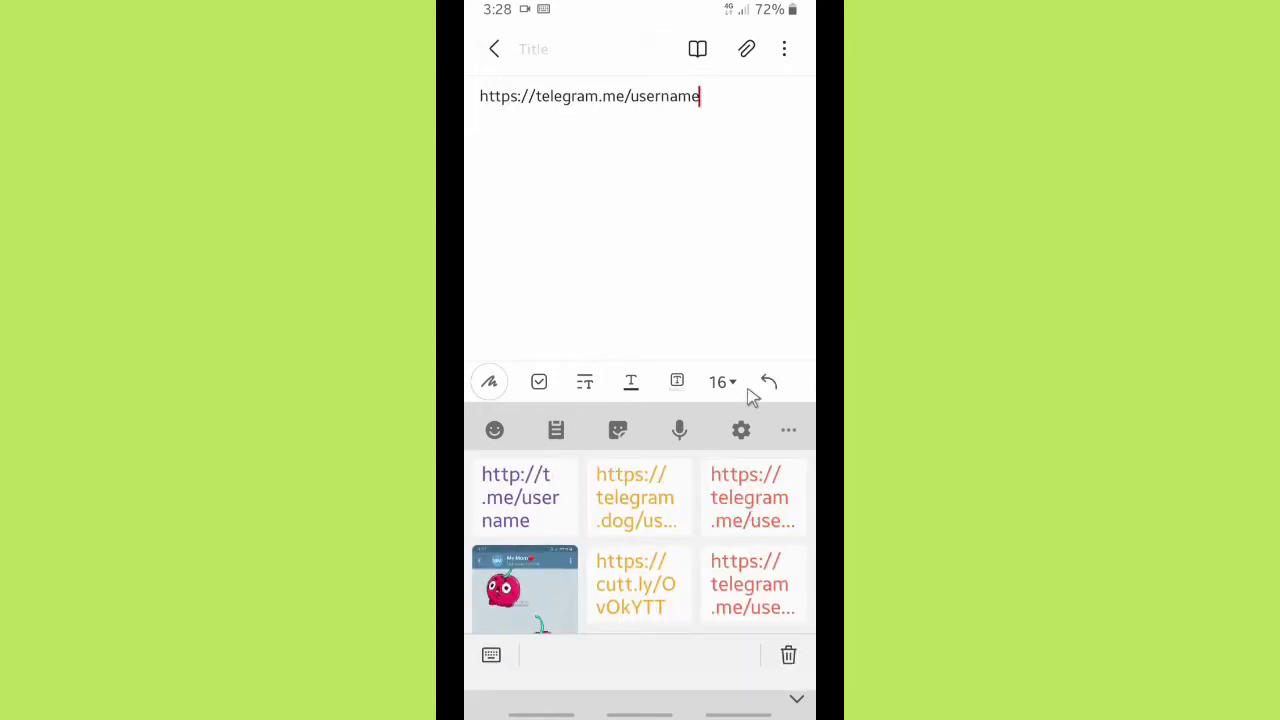
Paste the telegram.dog and t.me links on their own lines below the first link.
left_click(719, 101)
left_click(785, 641)
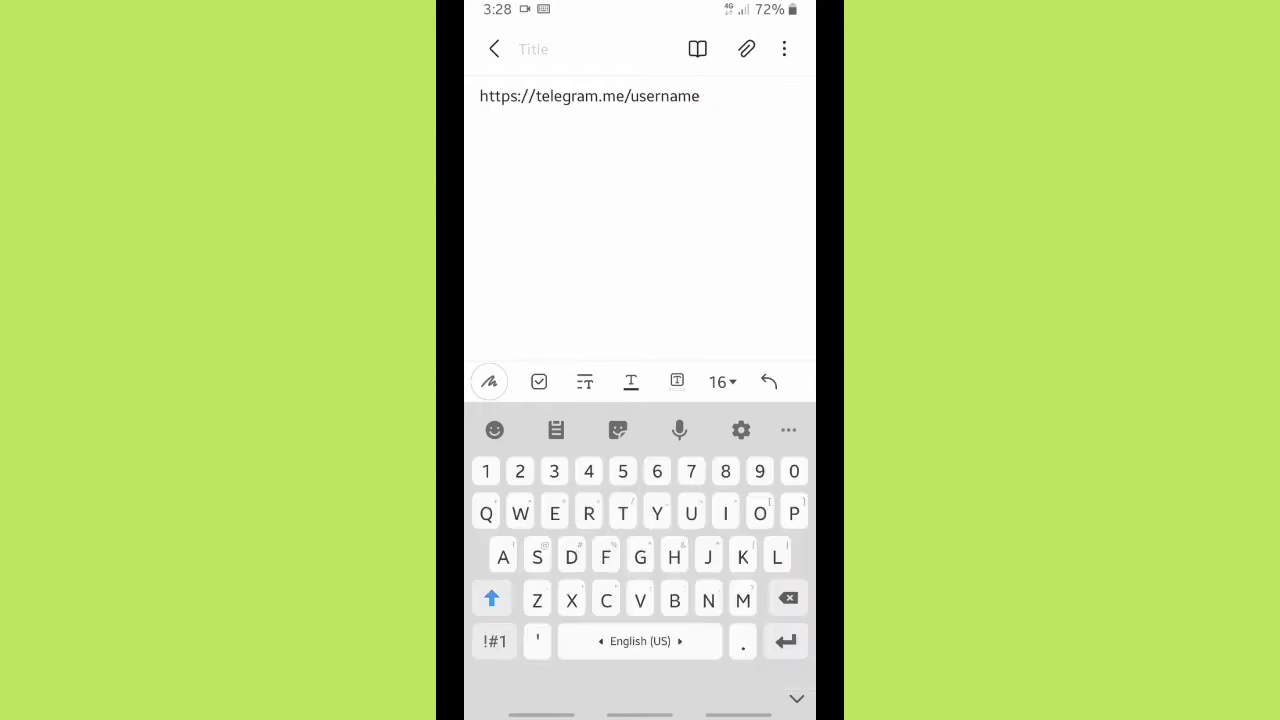
left_click(556, 430)
left_click(634, 490)
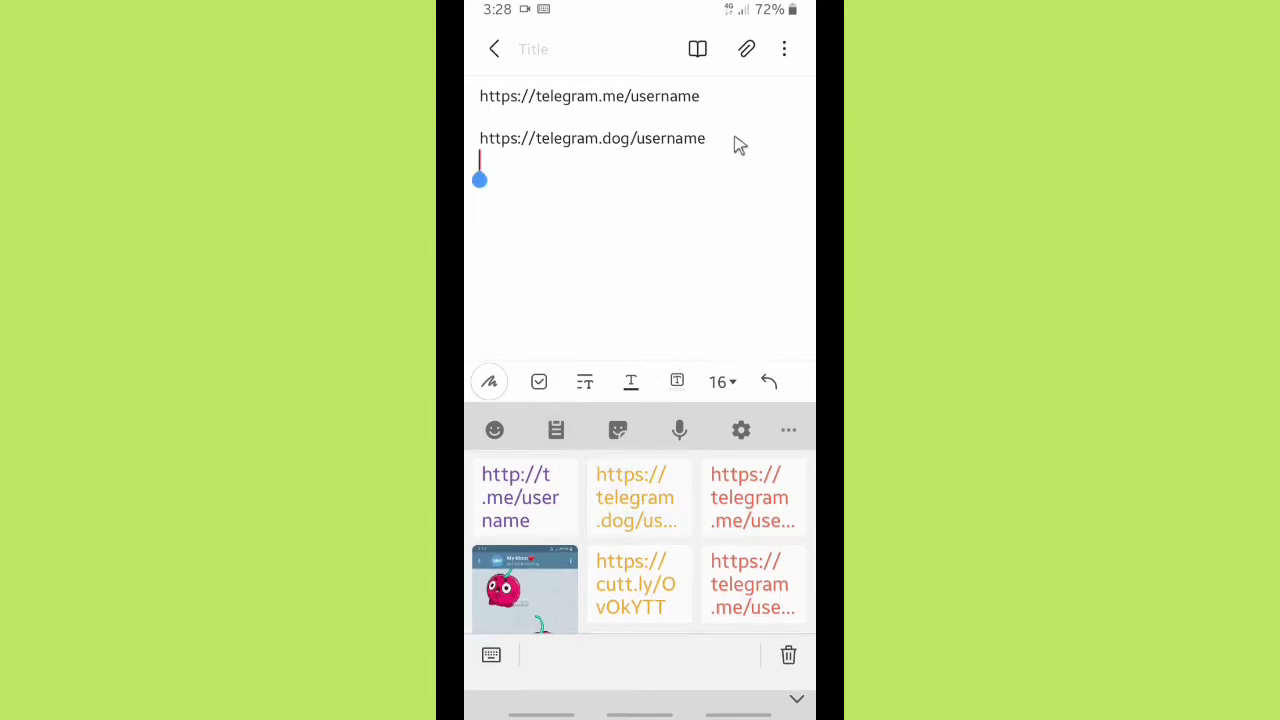
left_click(620, 209)
left_click(554, 512)
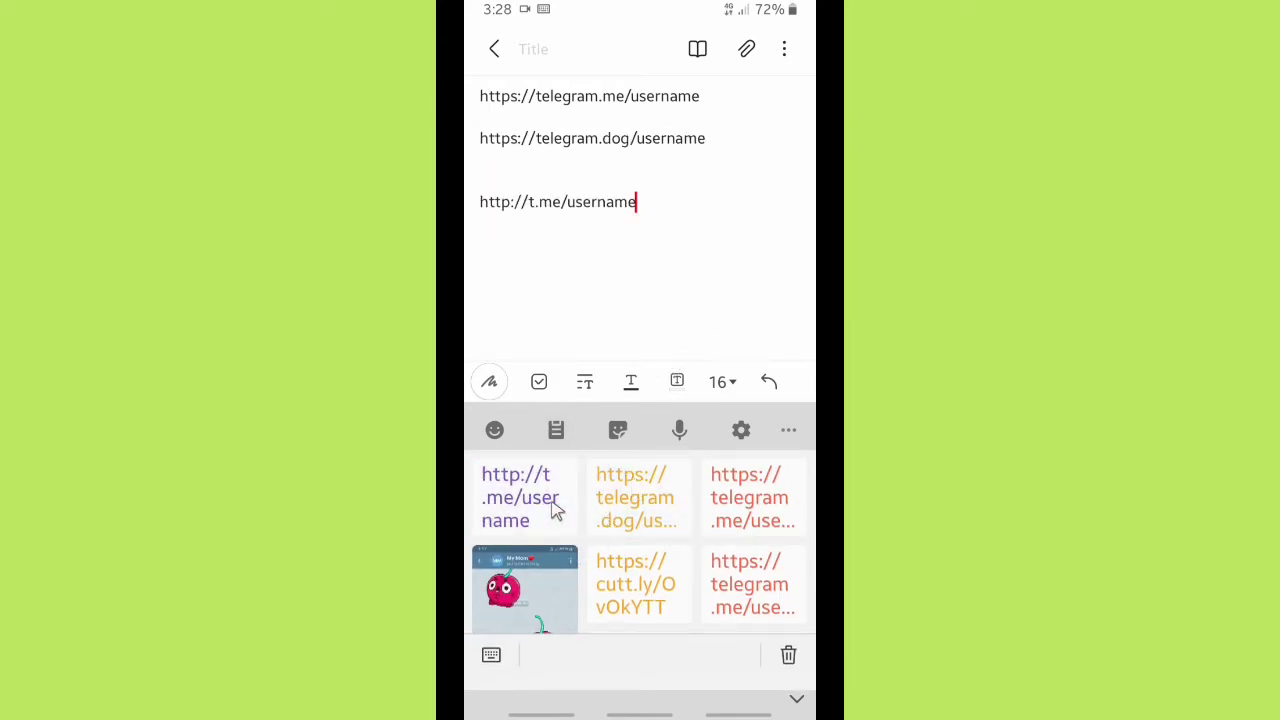
left_click(615, 185)
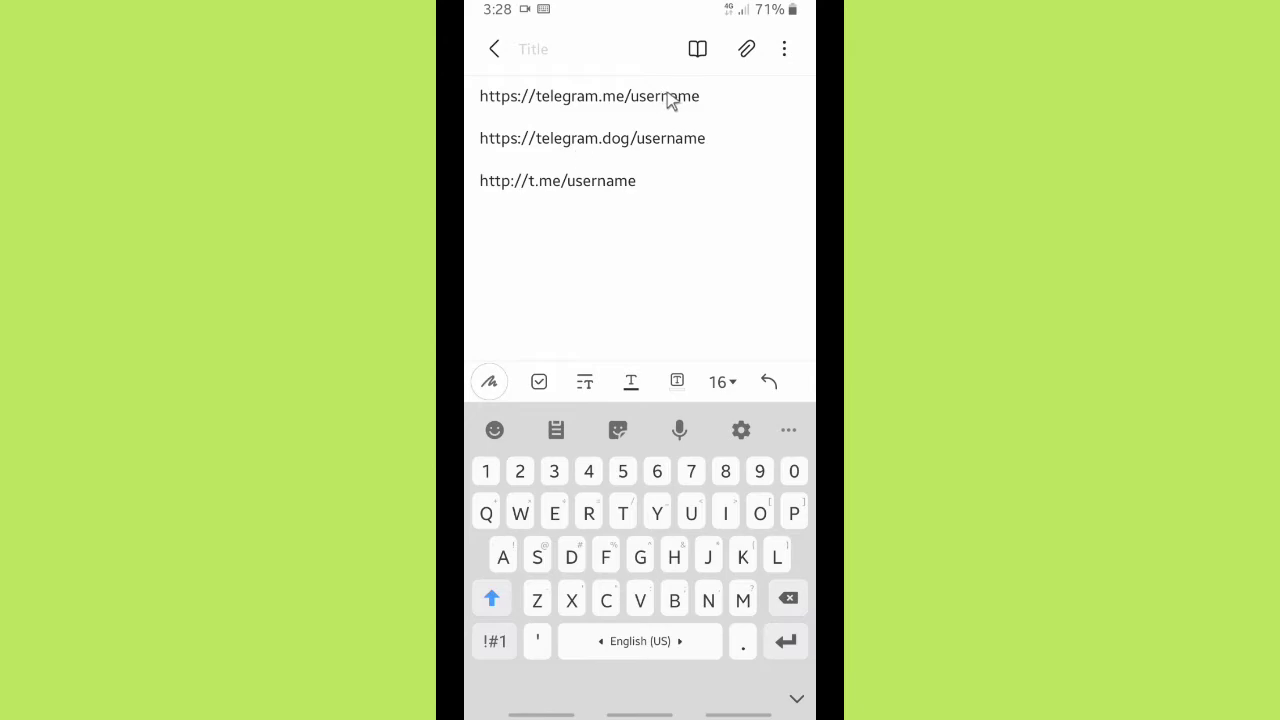
left_click(679, 227)
Switch back to Telegram and open the chat with the contact.
left_click_drag(541, 714, 541, 520)
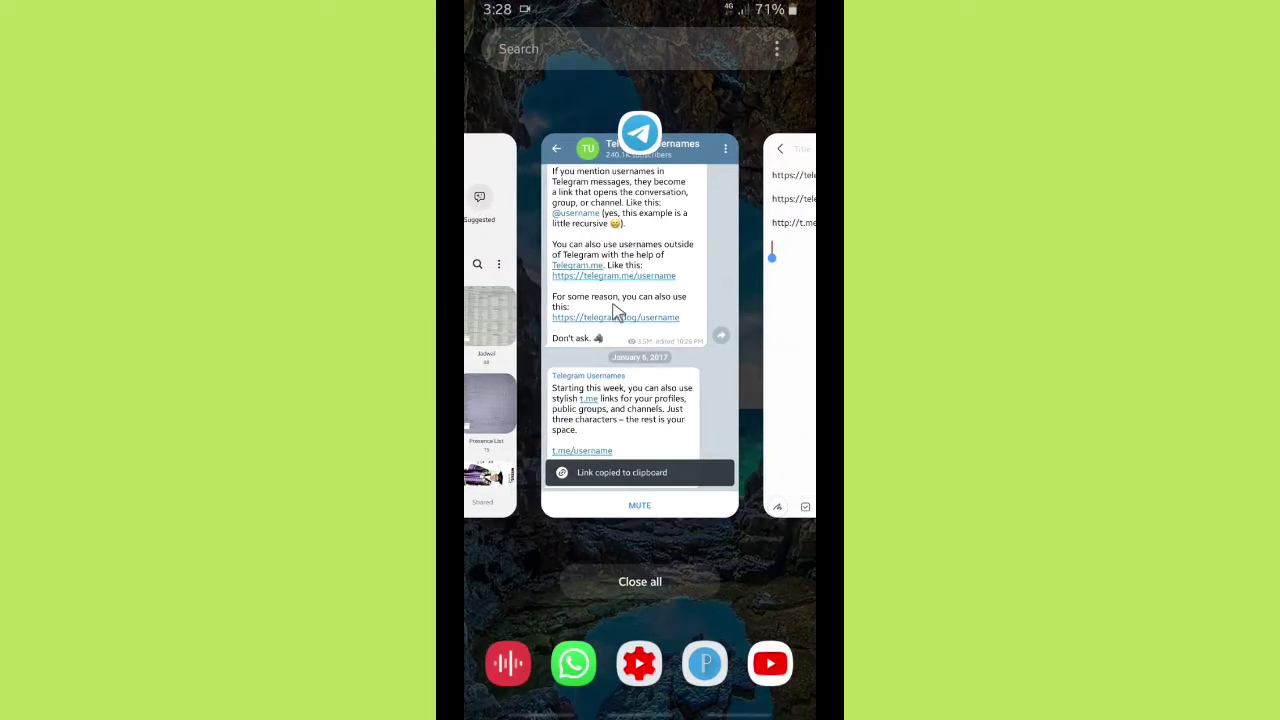
left_click(617, 313)
left_click(493, 50)
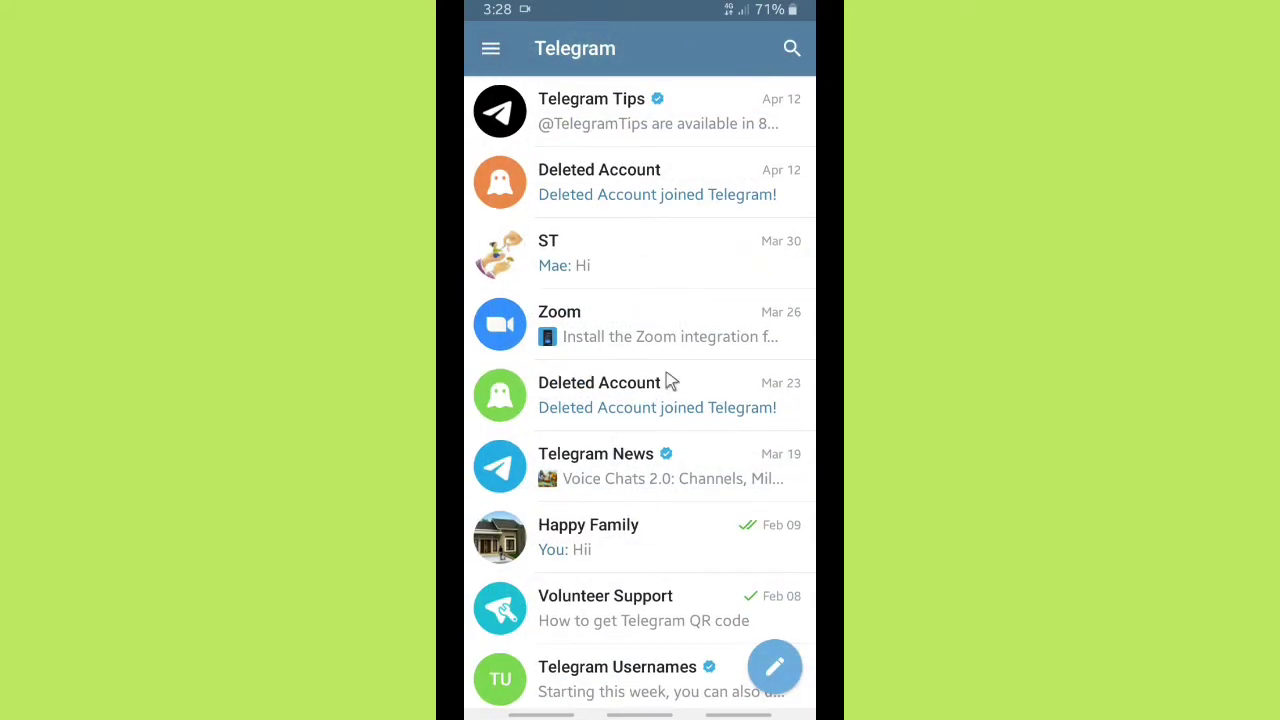
scroll(666, 380, "up", 5)
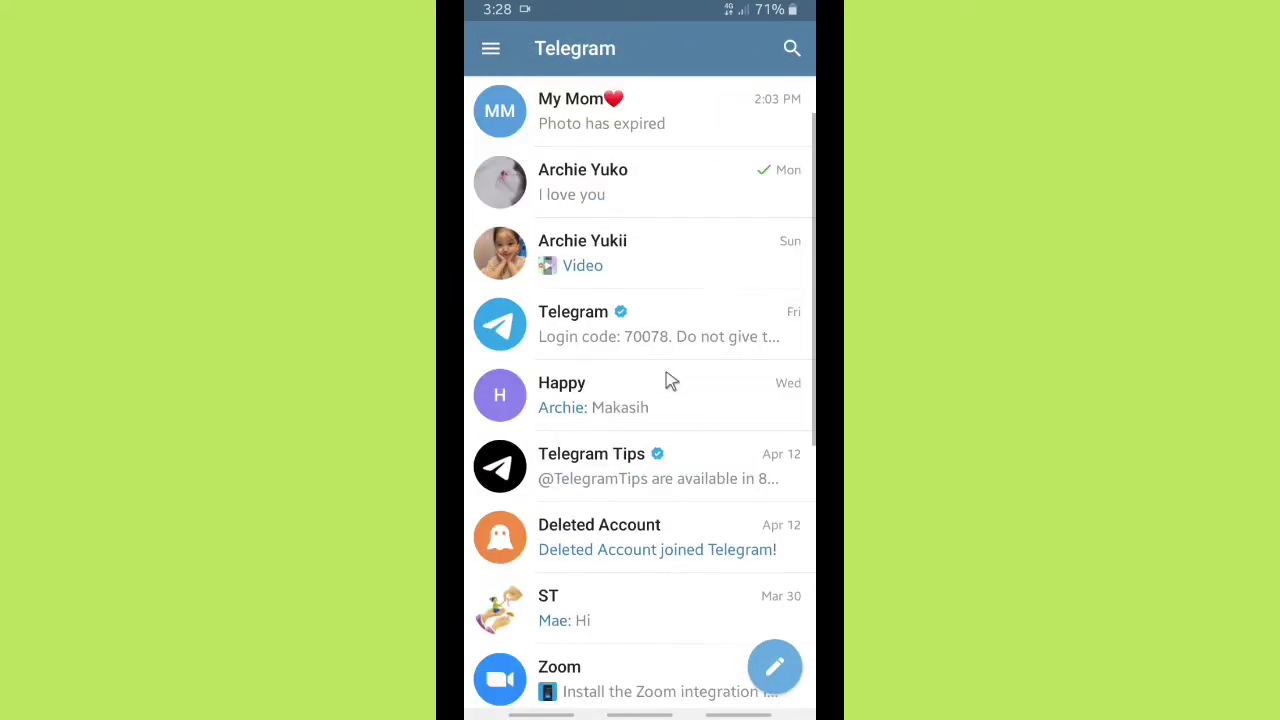
left_click(603, 200)
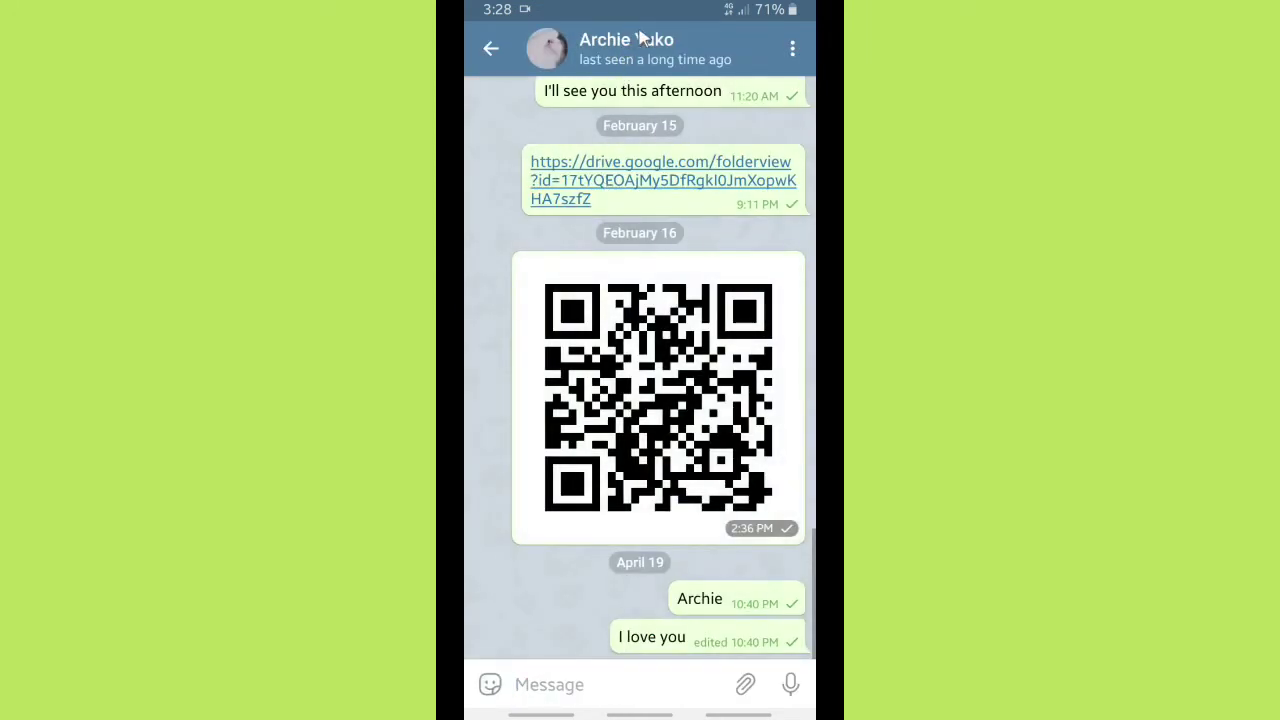
Copy the username from the contact's profile page and switch back to the Samsung Notes note.
left_click(643, 38)
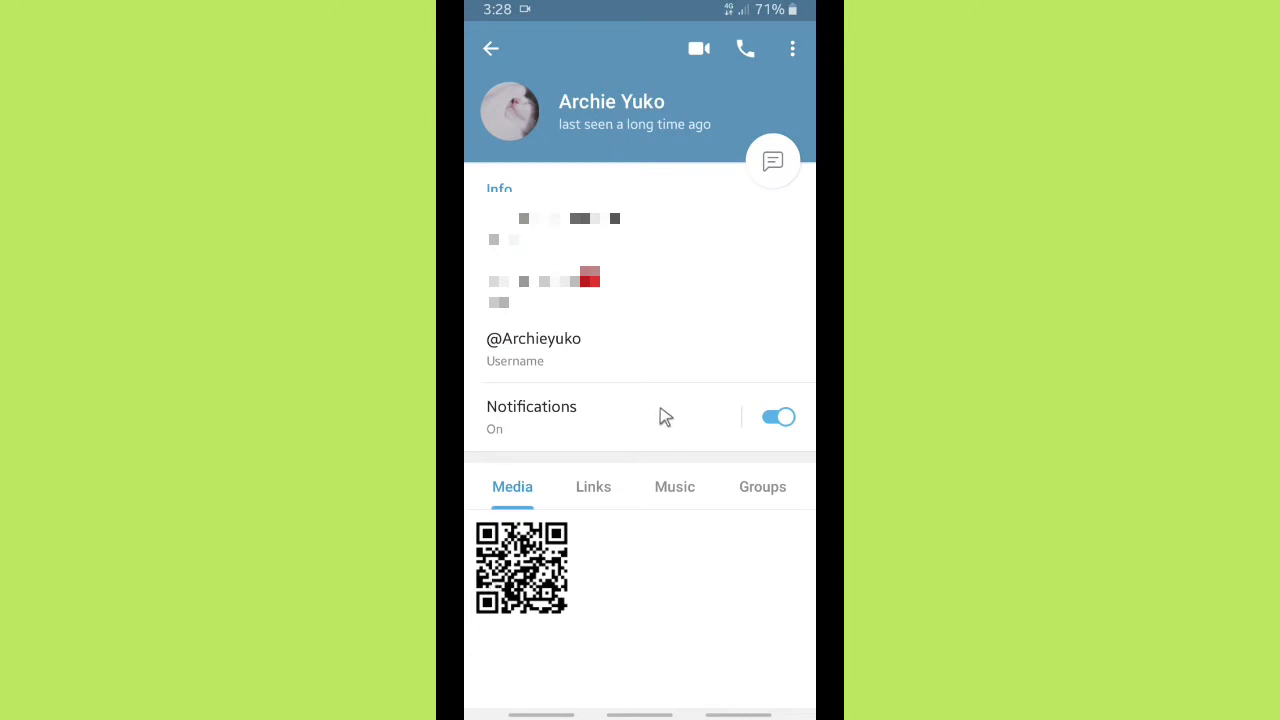
left_click(528, 350)
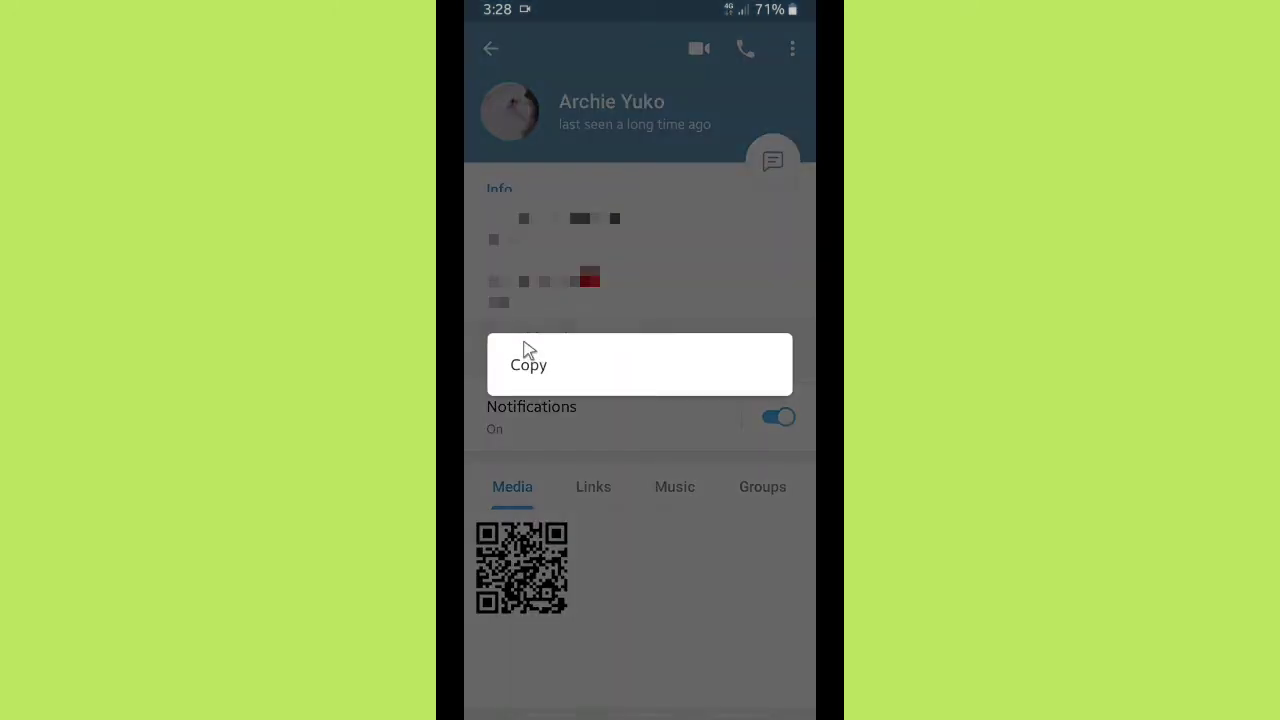
left_click(528, 365)
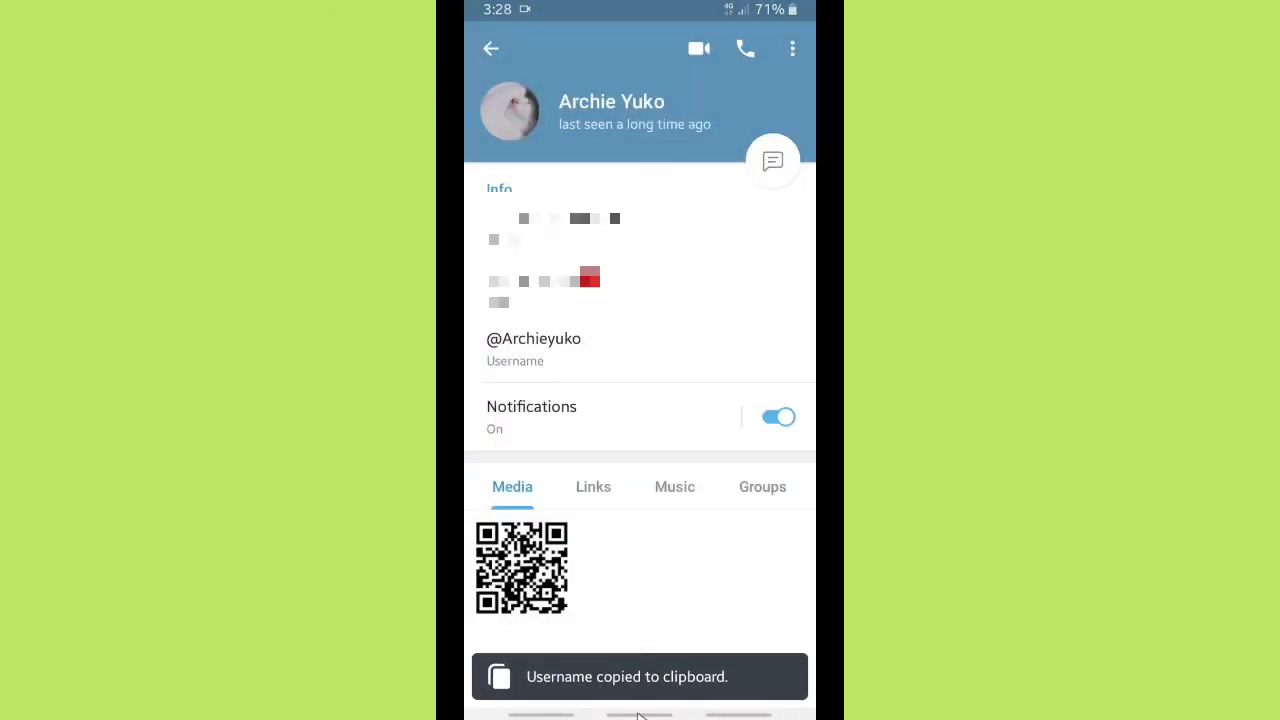
left_click_drag(541, 714, 591, 380)
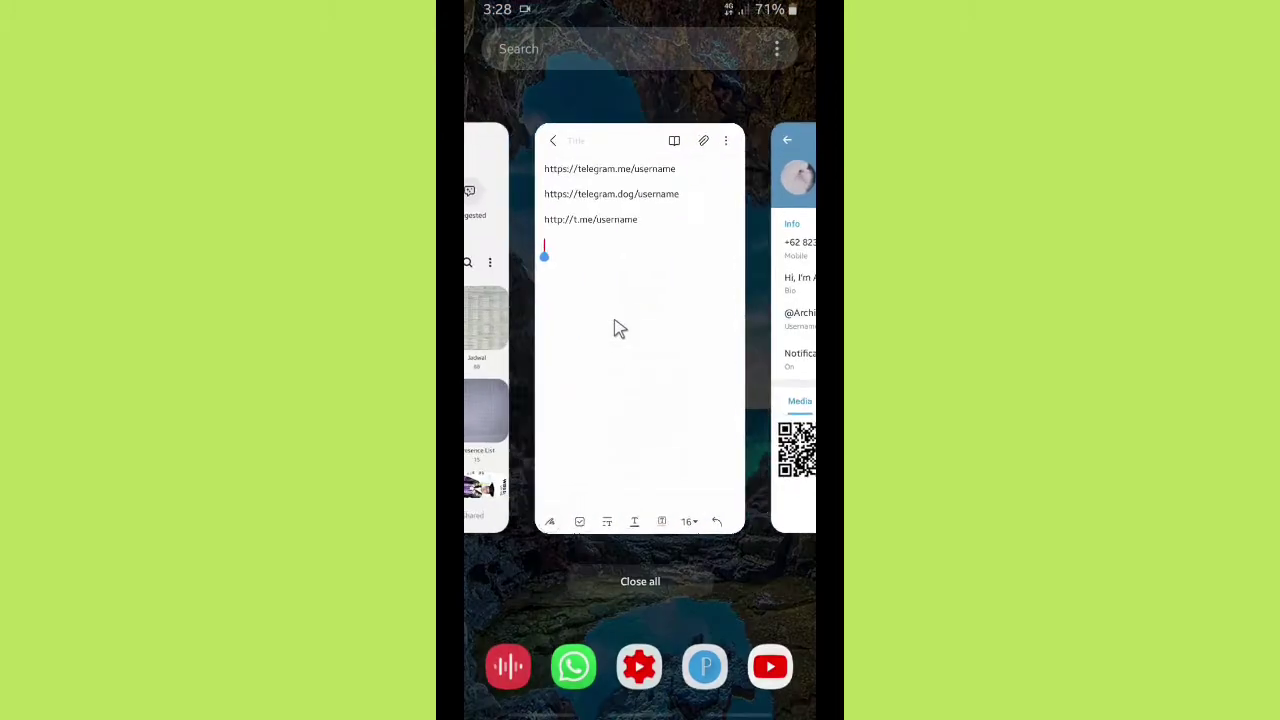
left_click(615, 322)
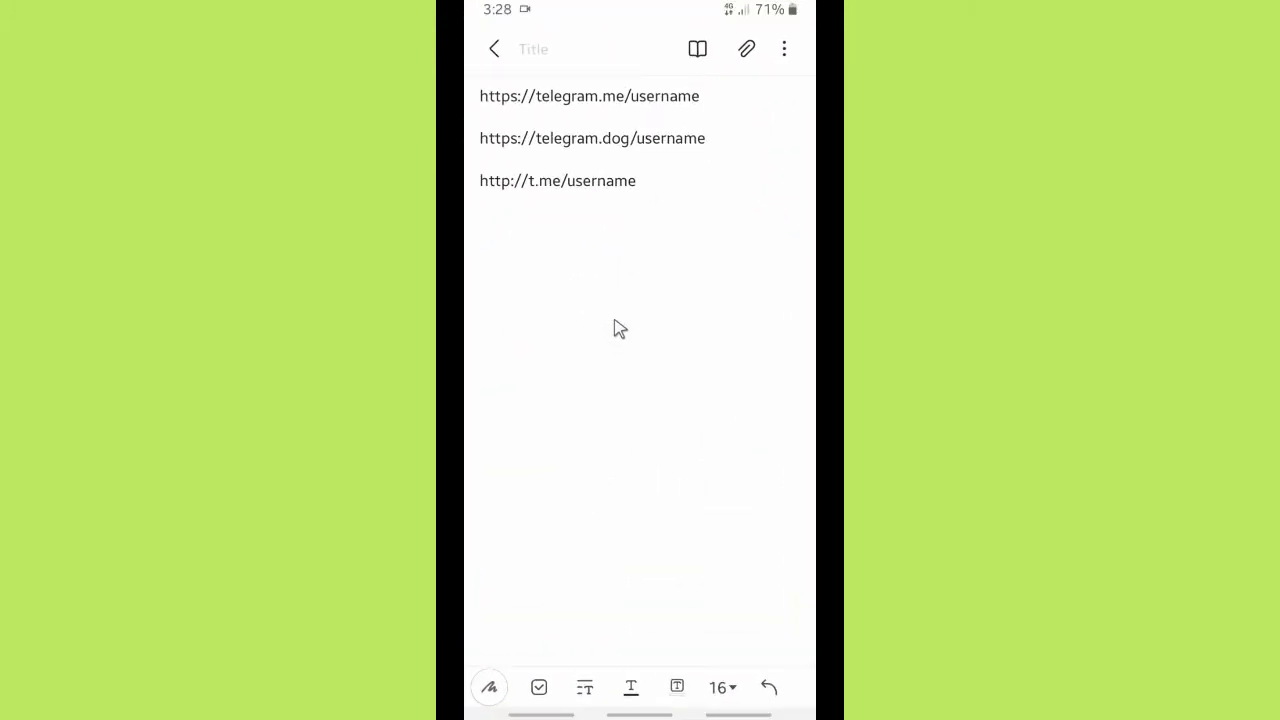
Paste the contact's username into the first link without the @, then into the second and third links.
left_click(661, 96)
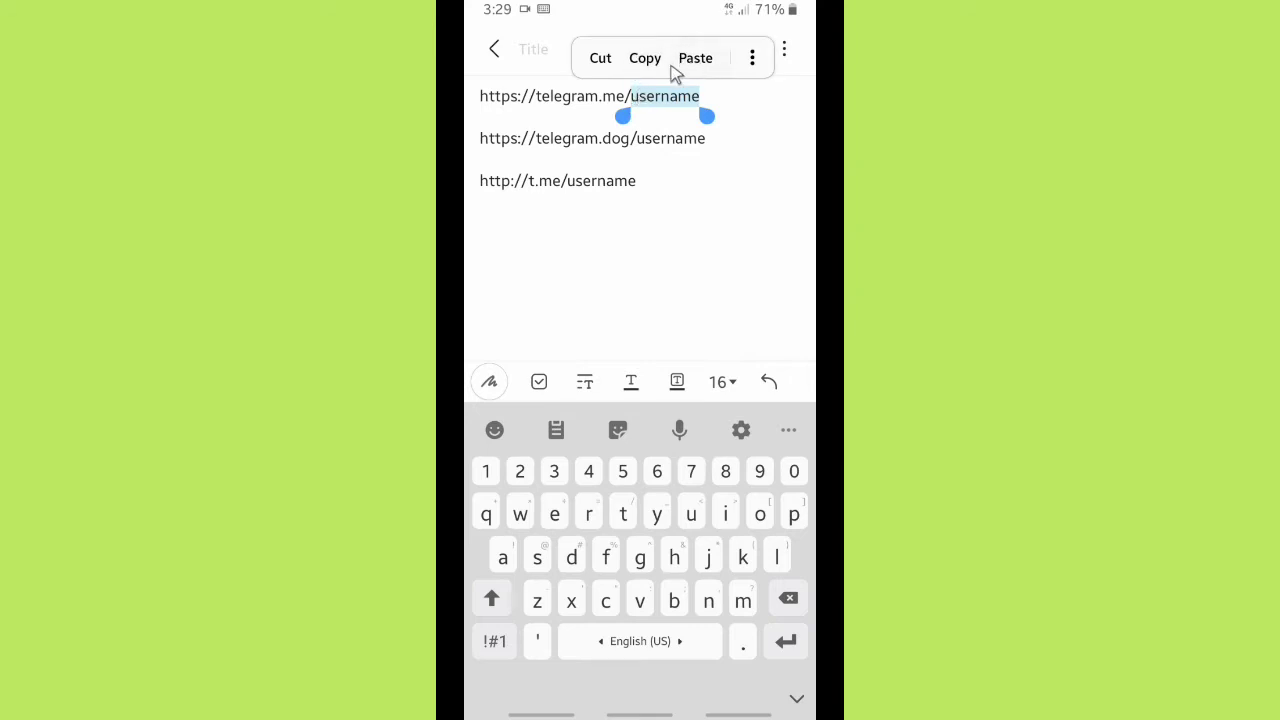
left_click(704, 62)
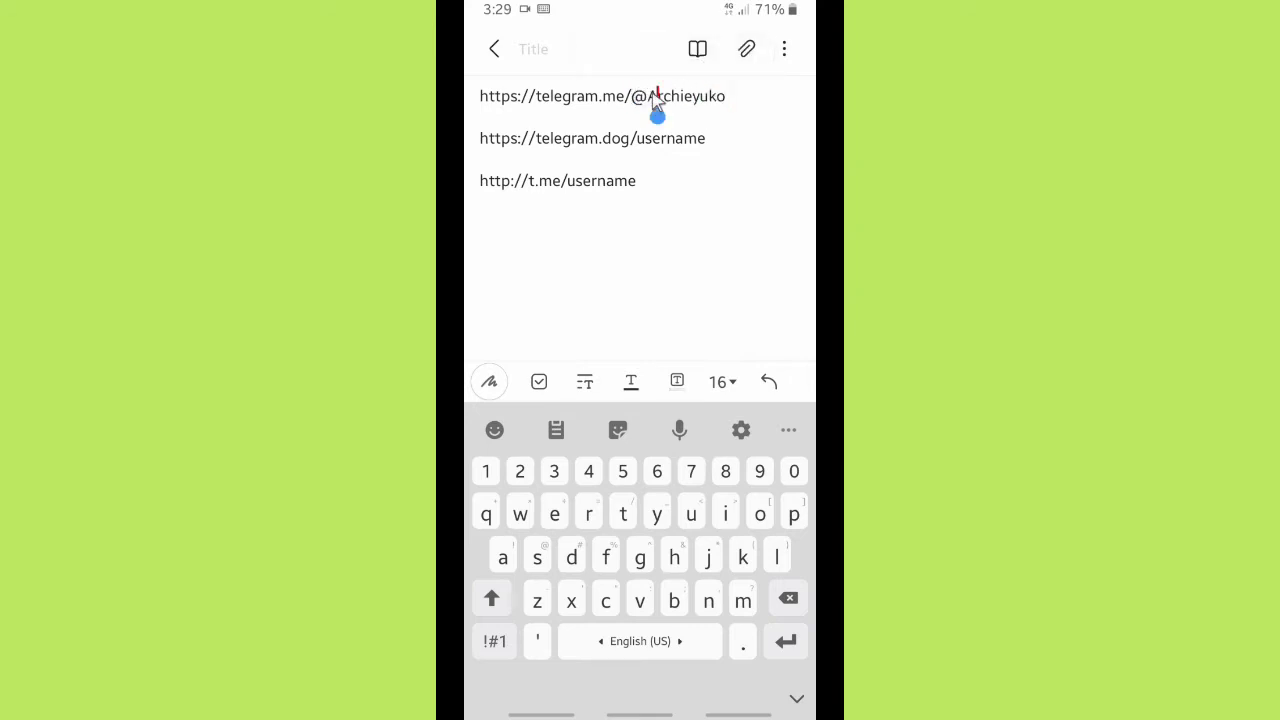
left_click(788, 598)
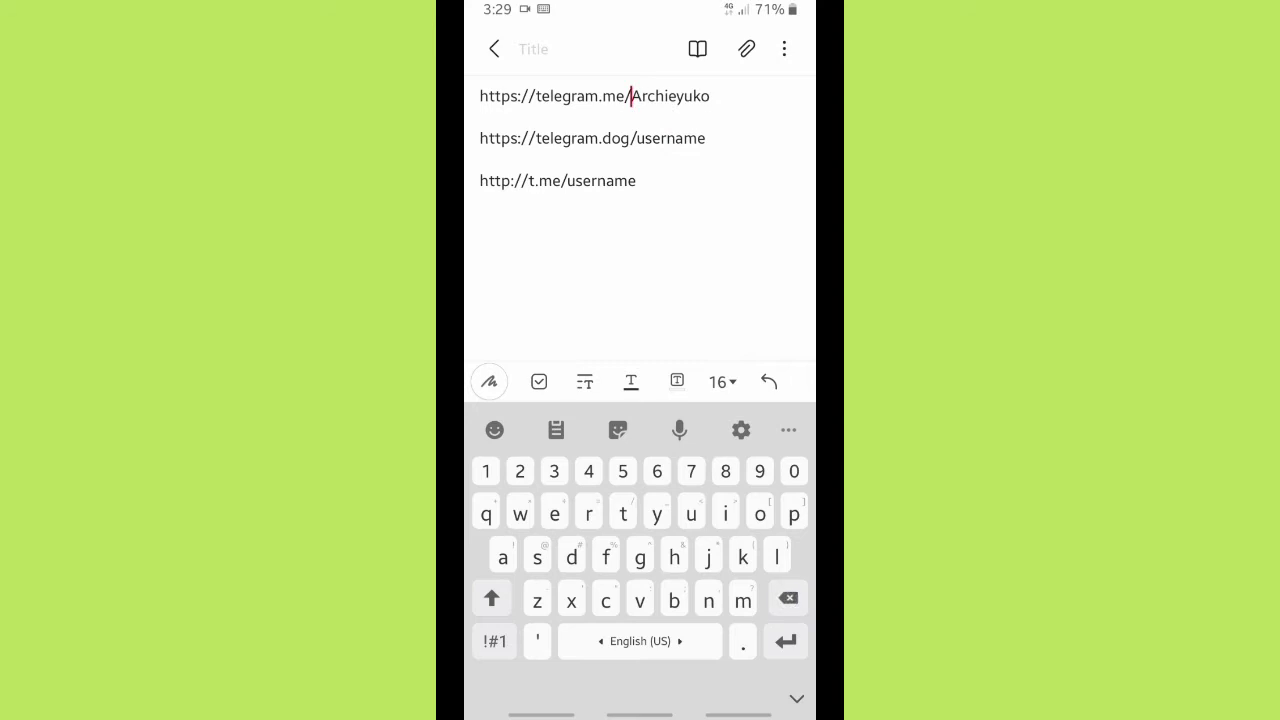
left_click_drag(712, 96, 636, 110)
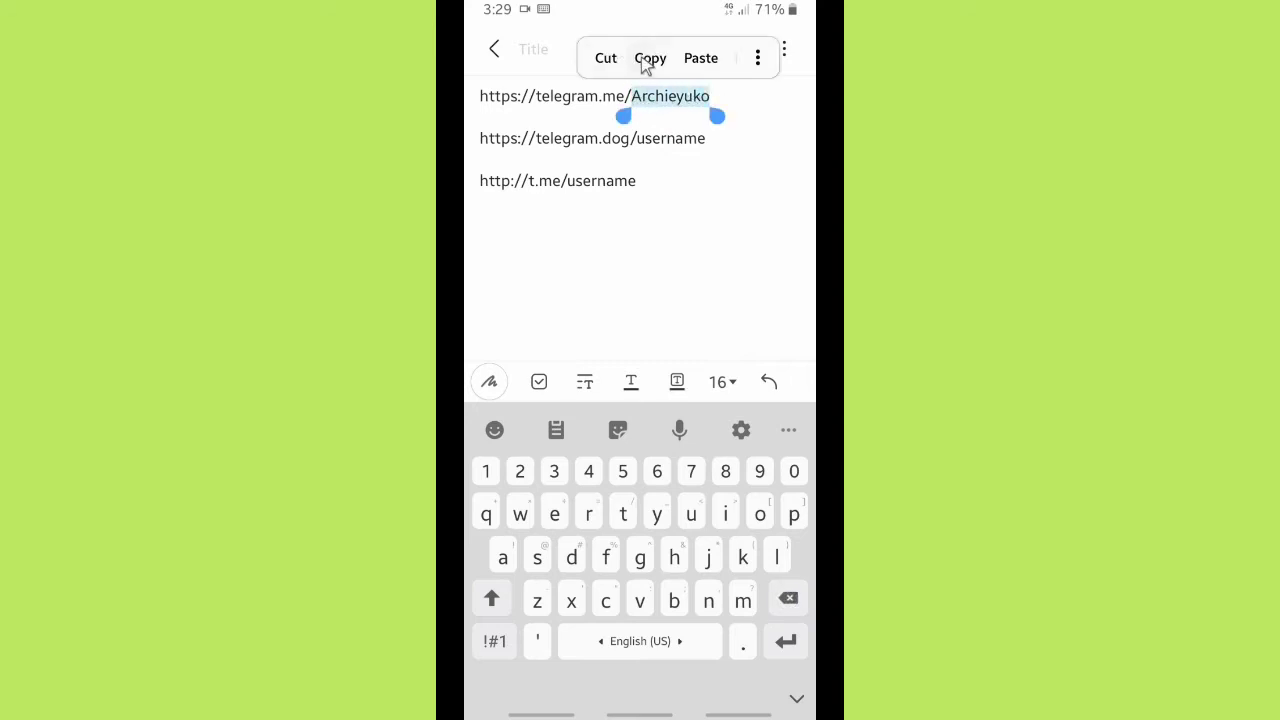
left_click(648, 60)
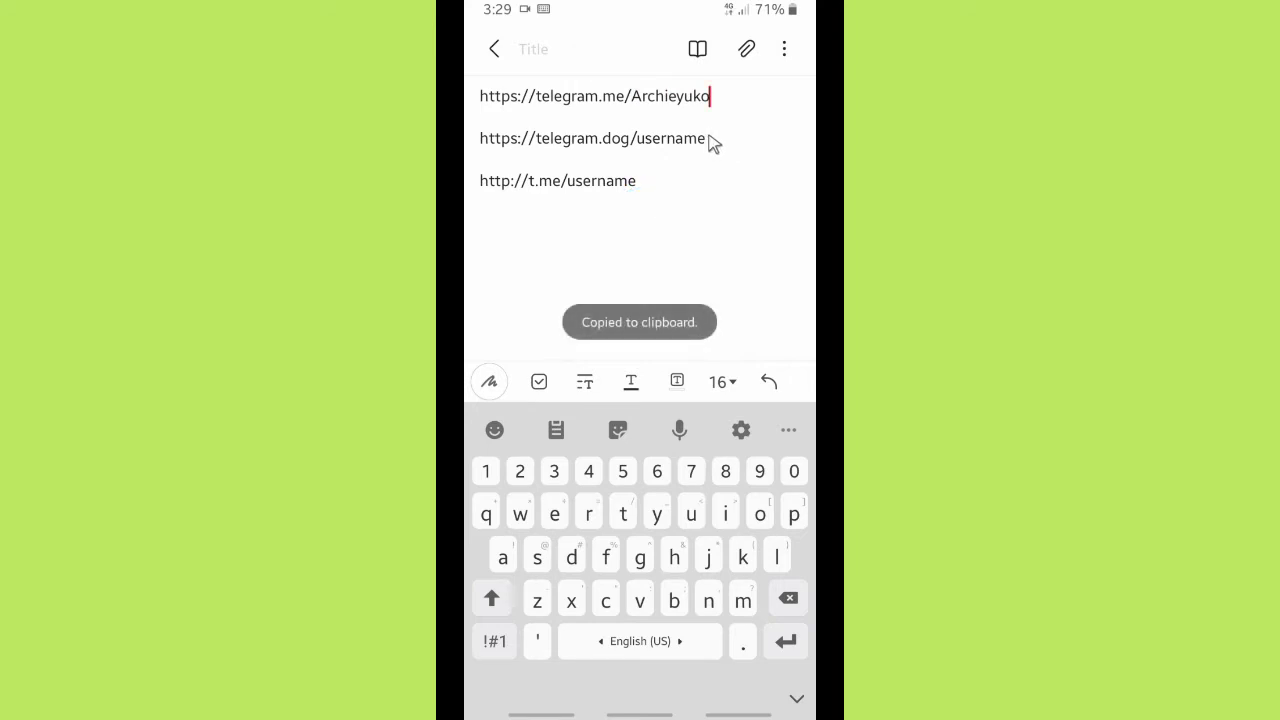
left_click_drag(713, 143, 640, 145)
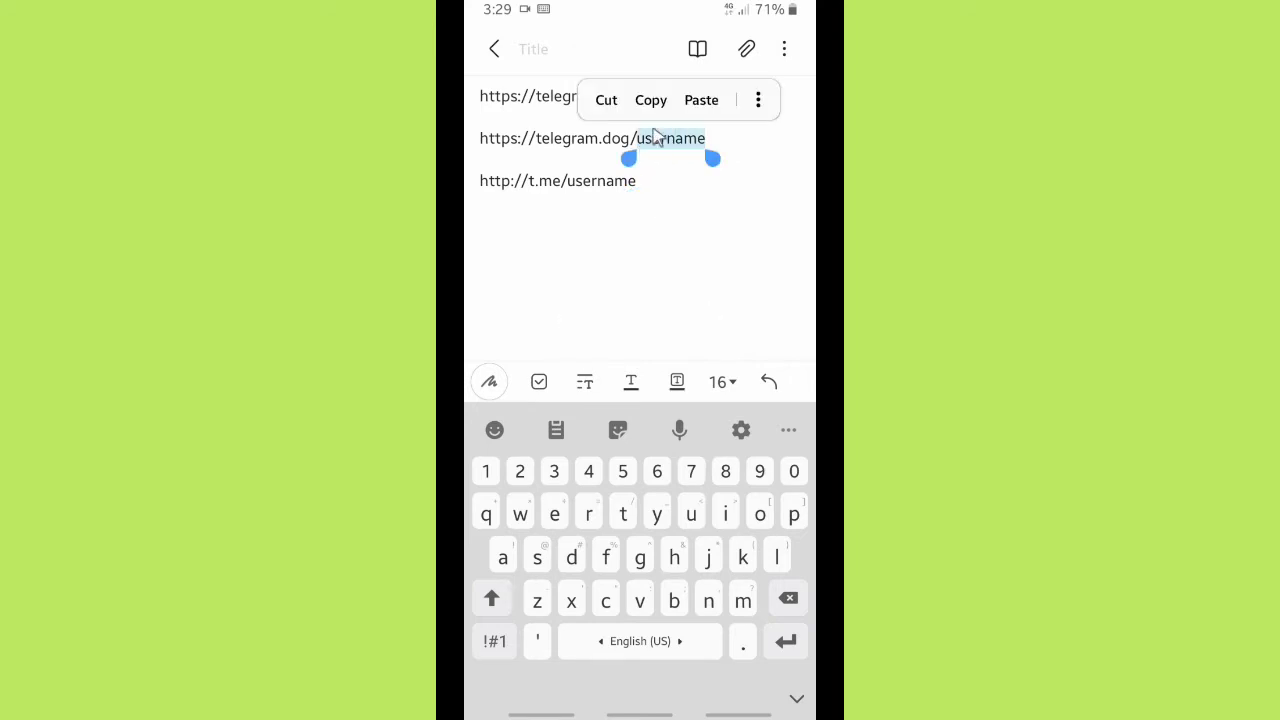
left_click(700, 102)
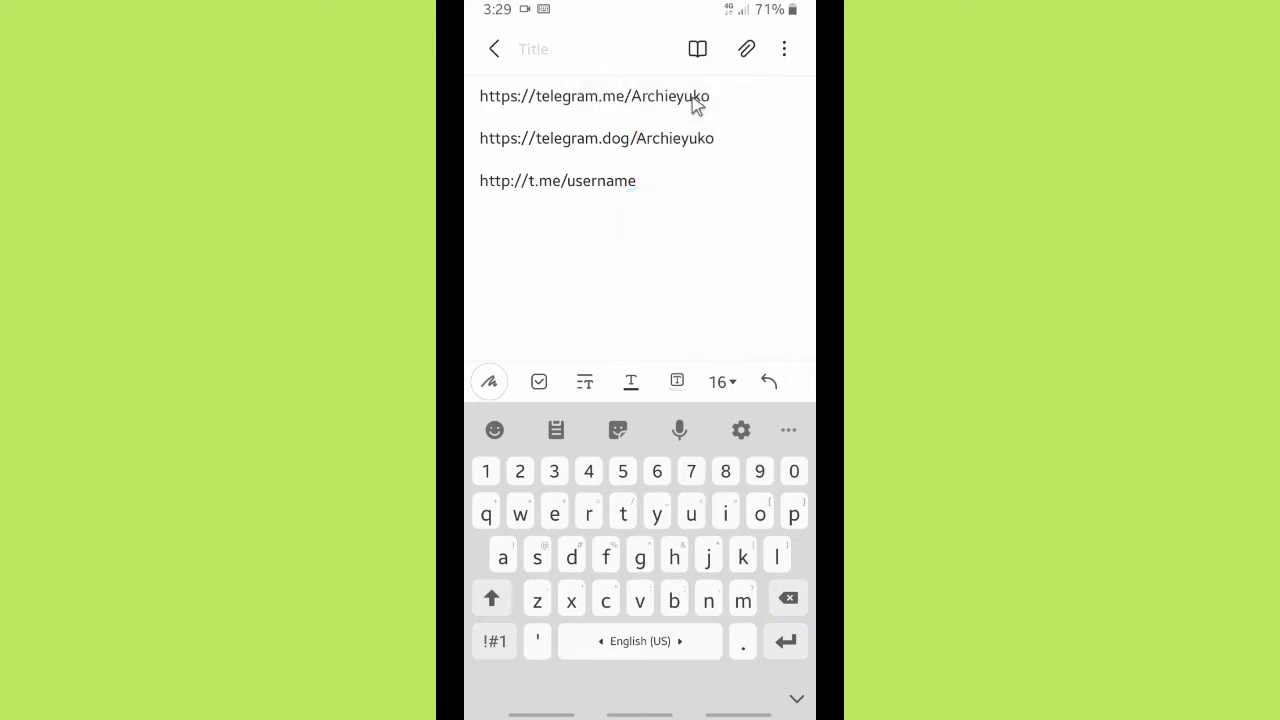
left_click_drag(640, 182, 571, 186)
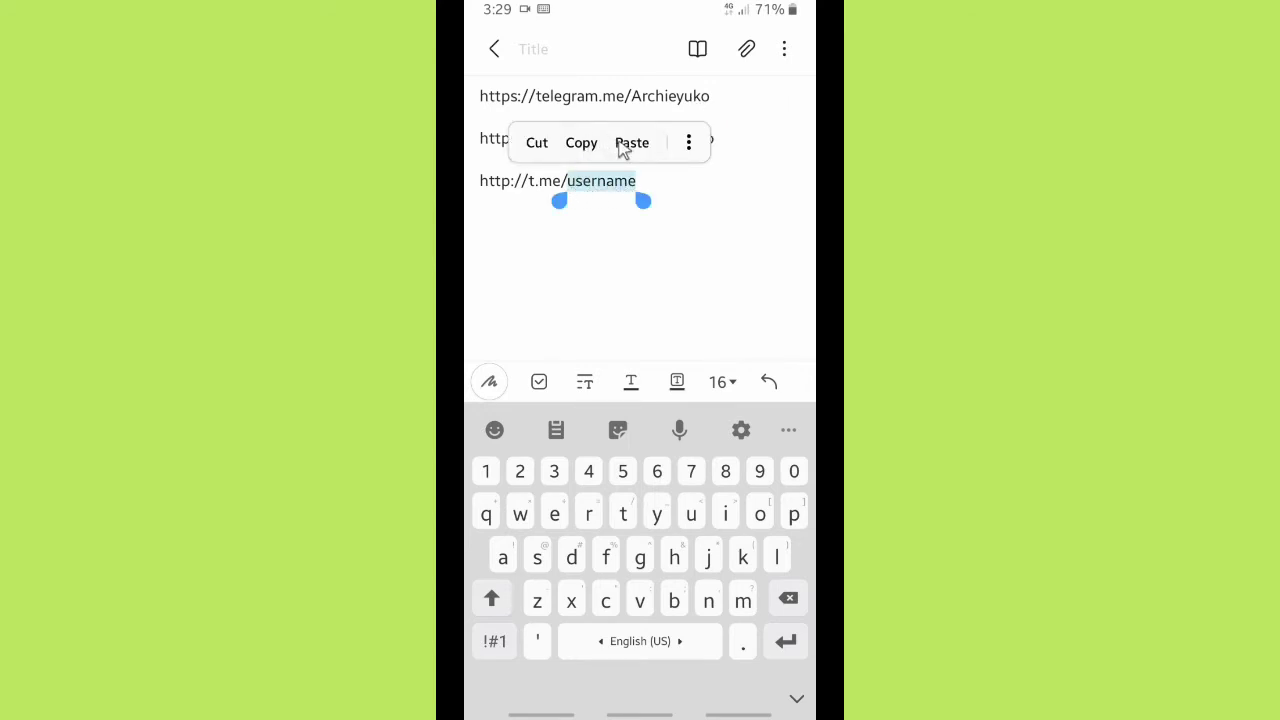
left_click(621, 145)
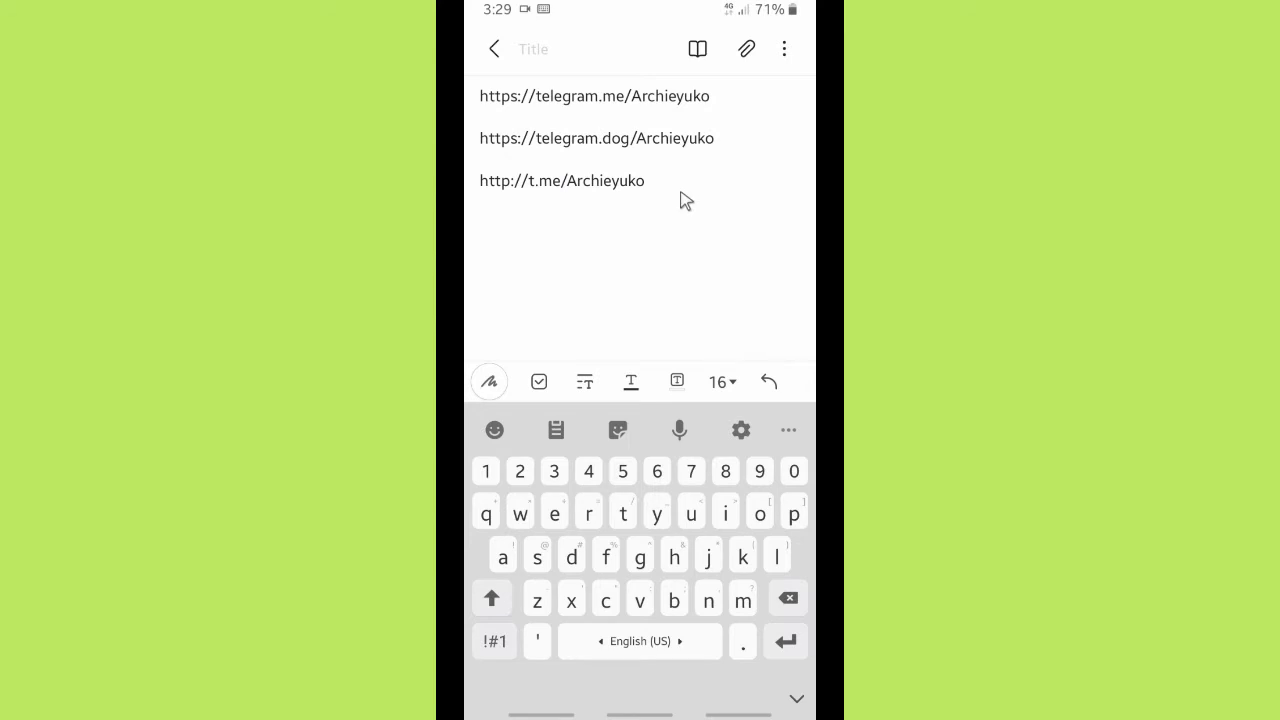
left_click(705, 286)
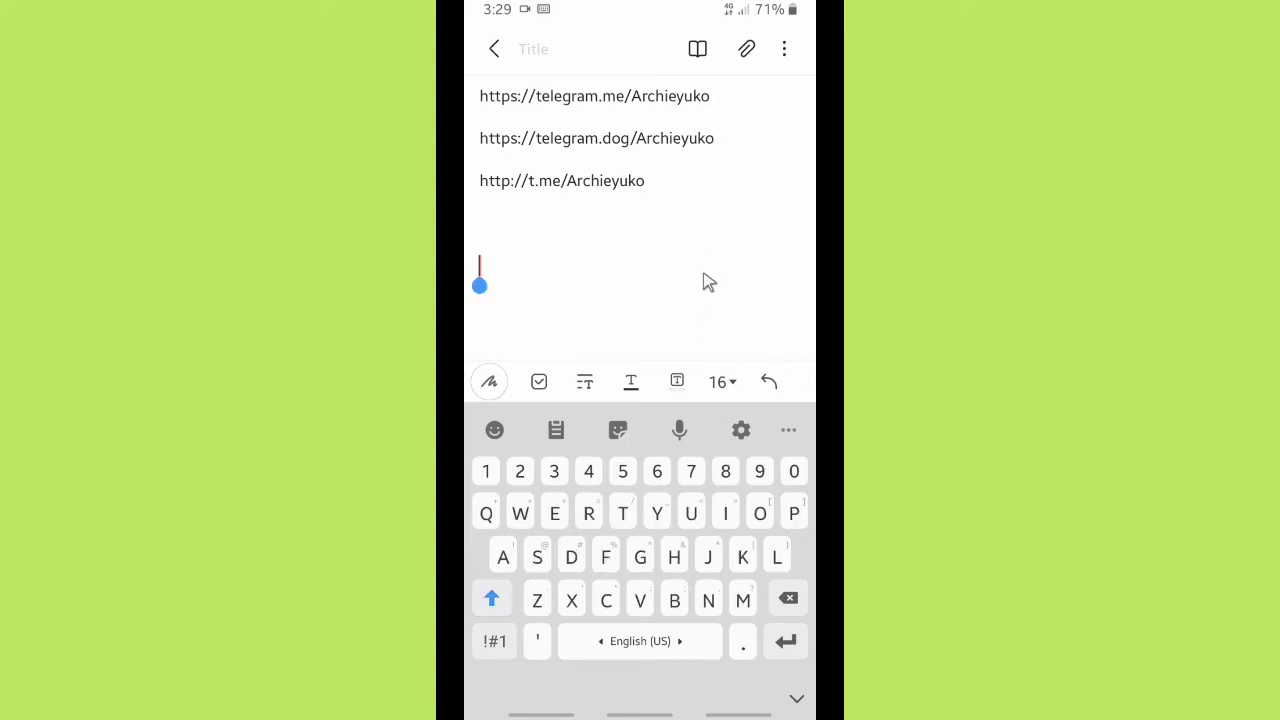
Open the telegram.me link and set Telegram as the default app, choosing Always.
left_click(496, 48)
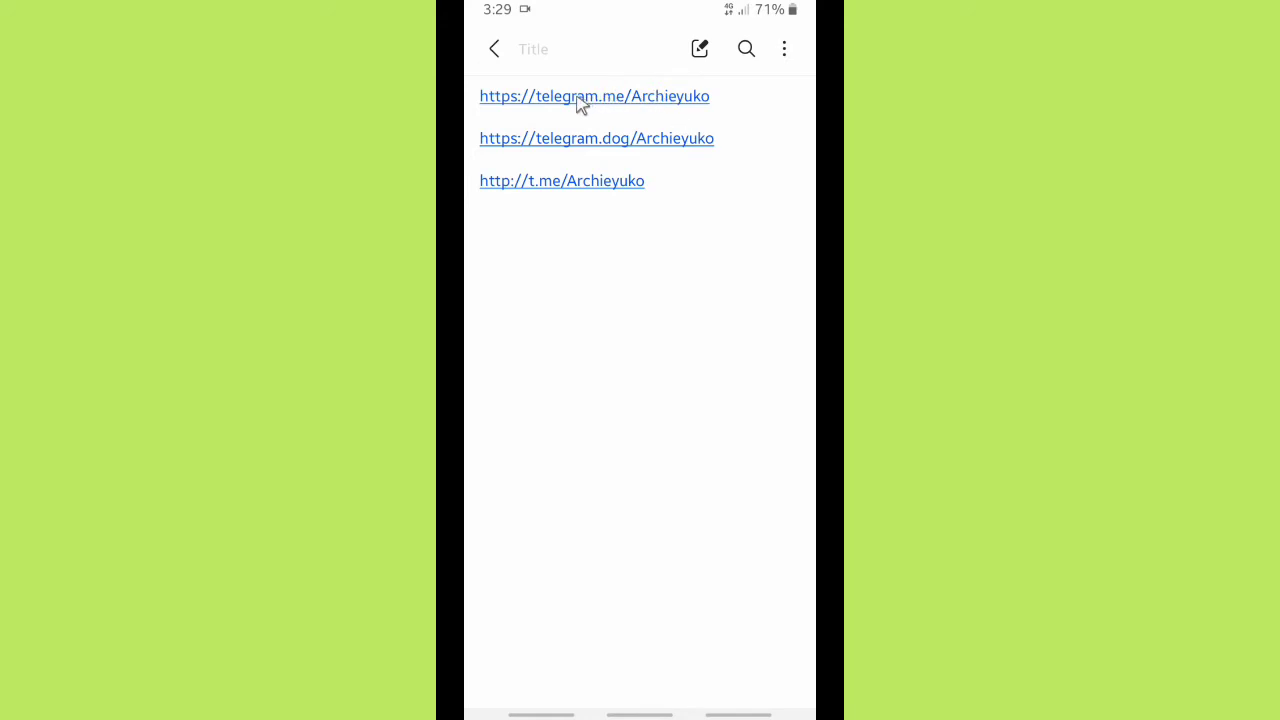
left_click(578, 100)
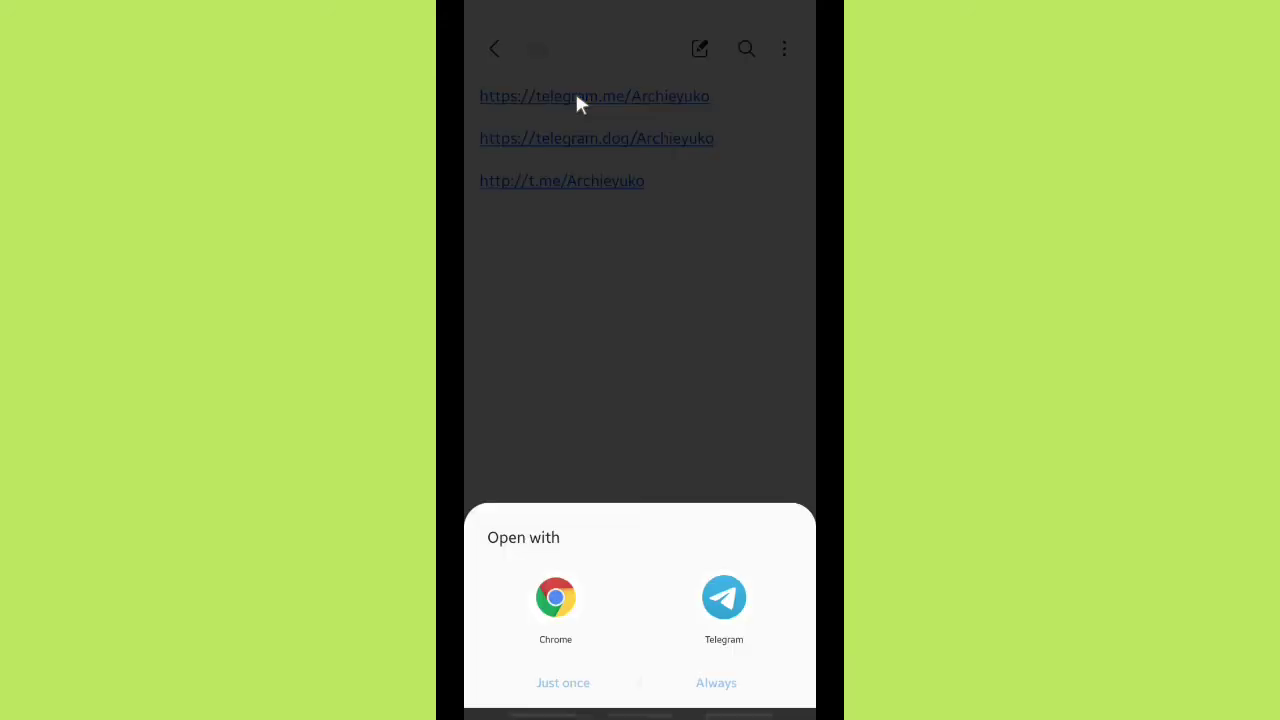
left_click(729, 607)
left_click(725, 686)
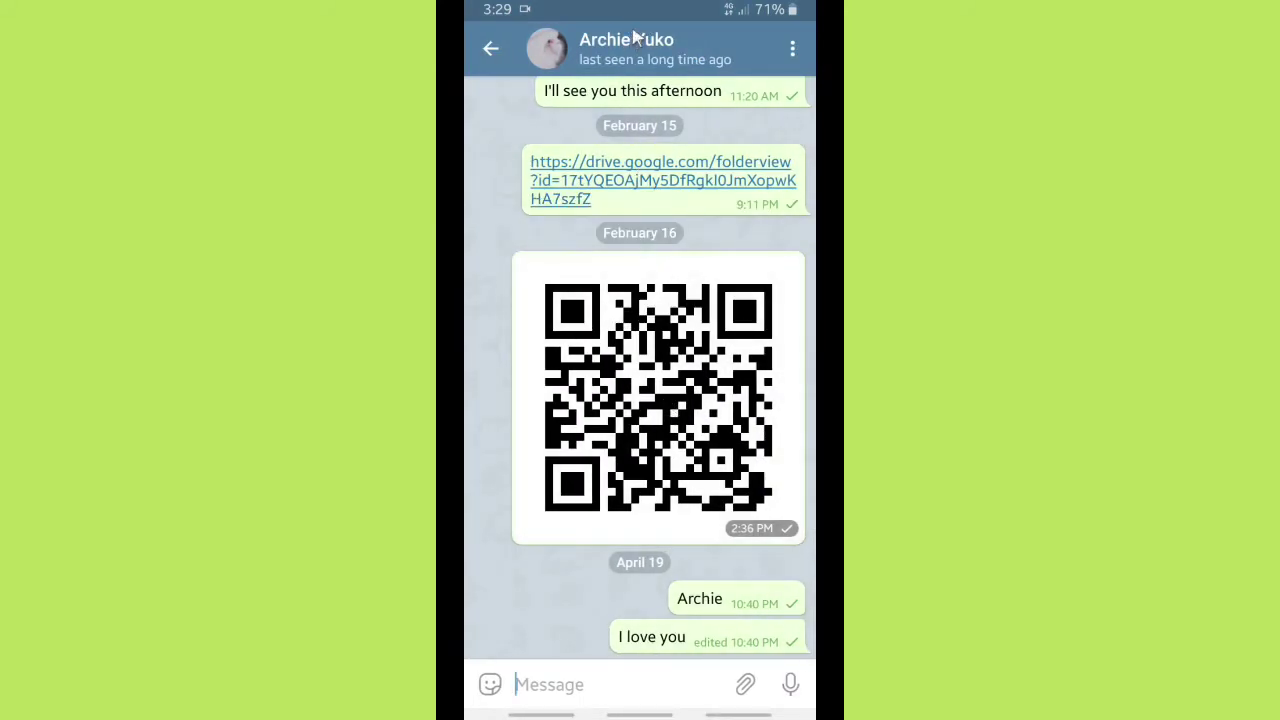
Return to the note and open the telegram.dog link, always in Telegram.
right_click(581, 239)
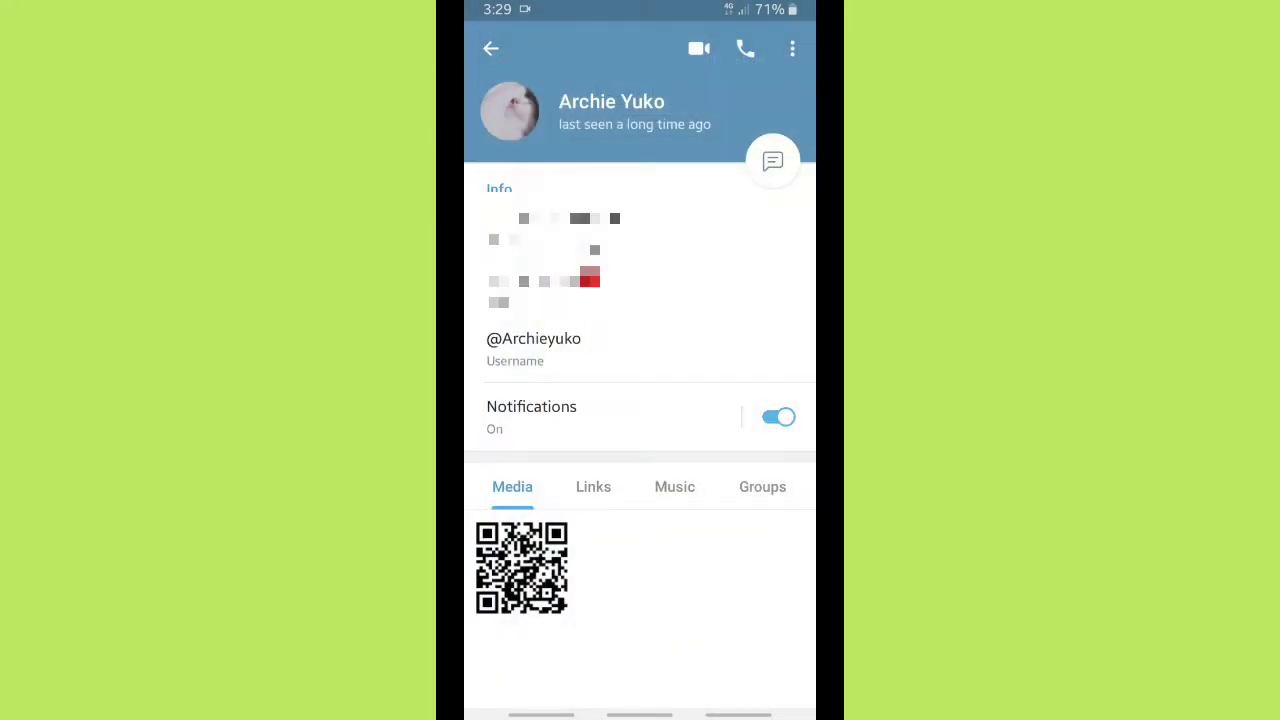
right_click(581, 239)
right_click(581, 240)
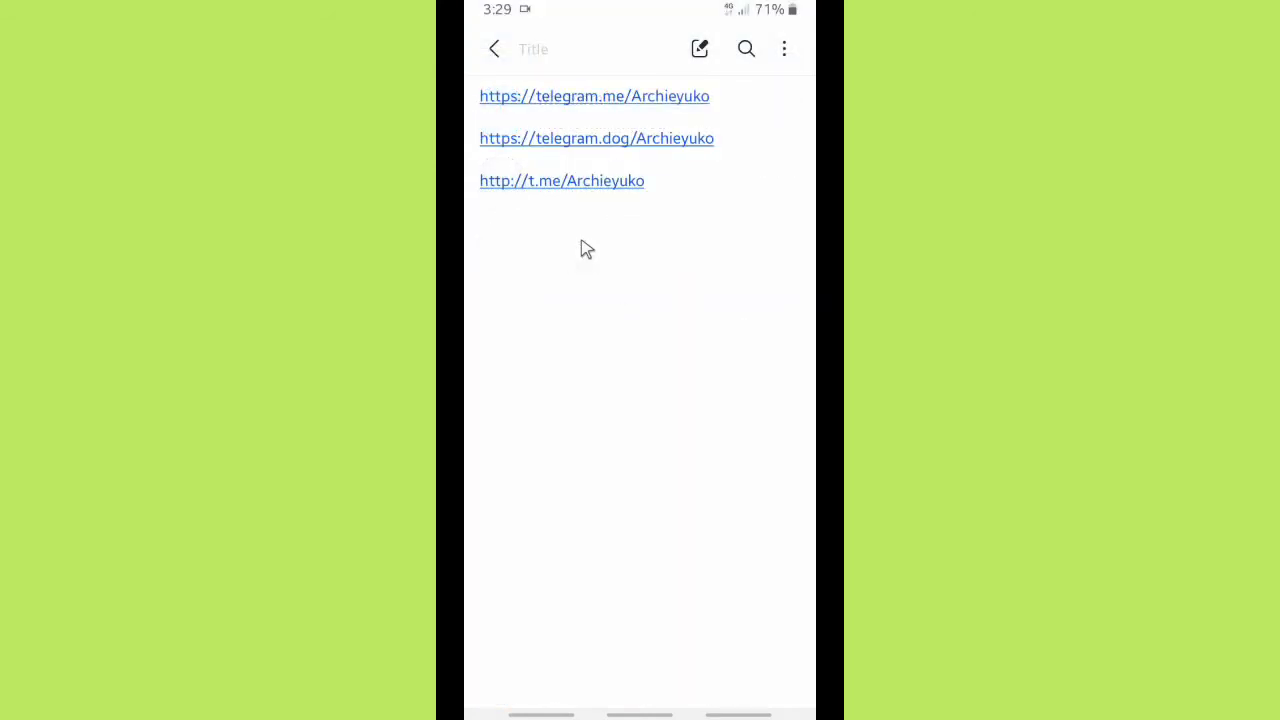
left_click(602, 140)
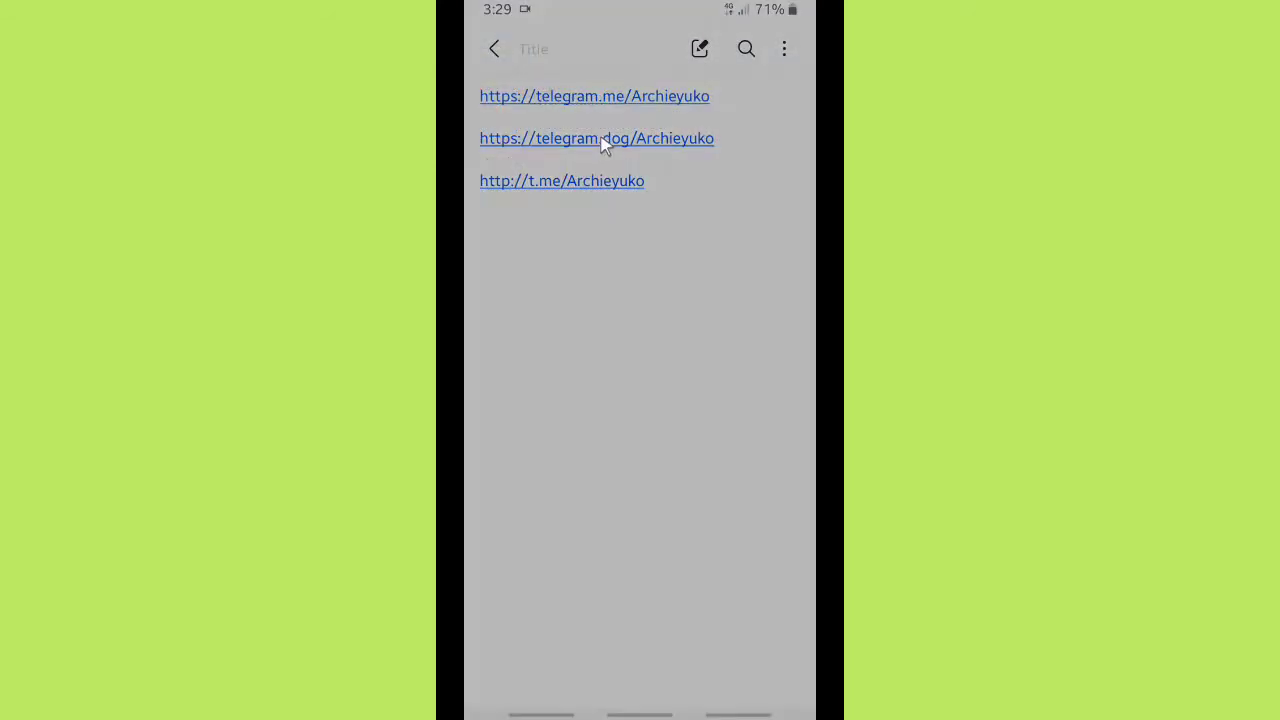
left_click(724, 590)
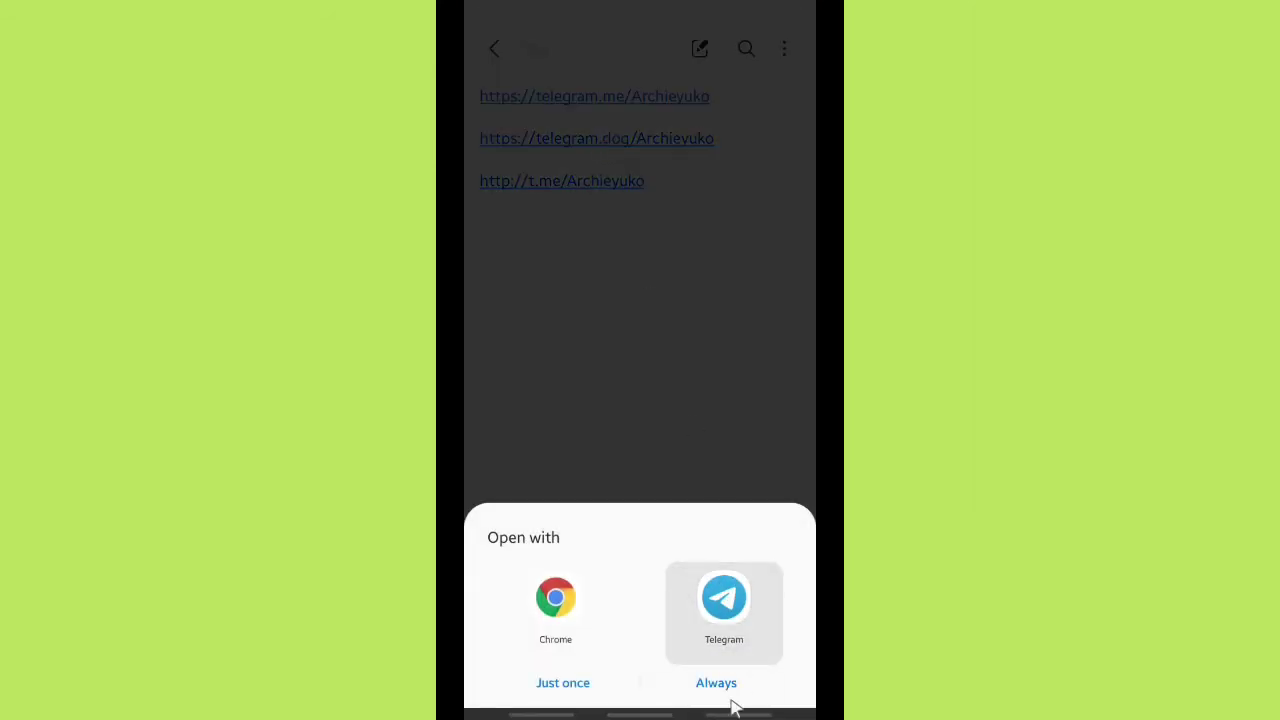
left_click(731, 698)
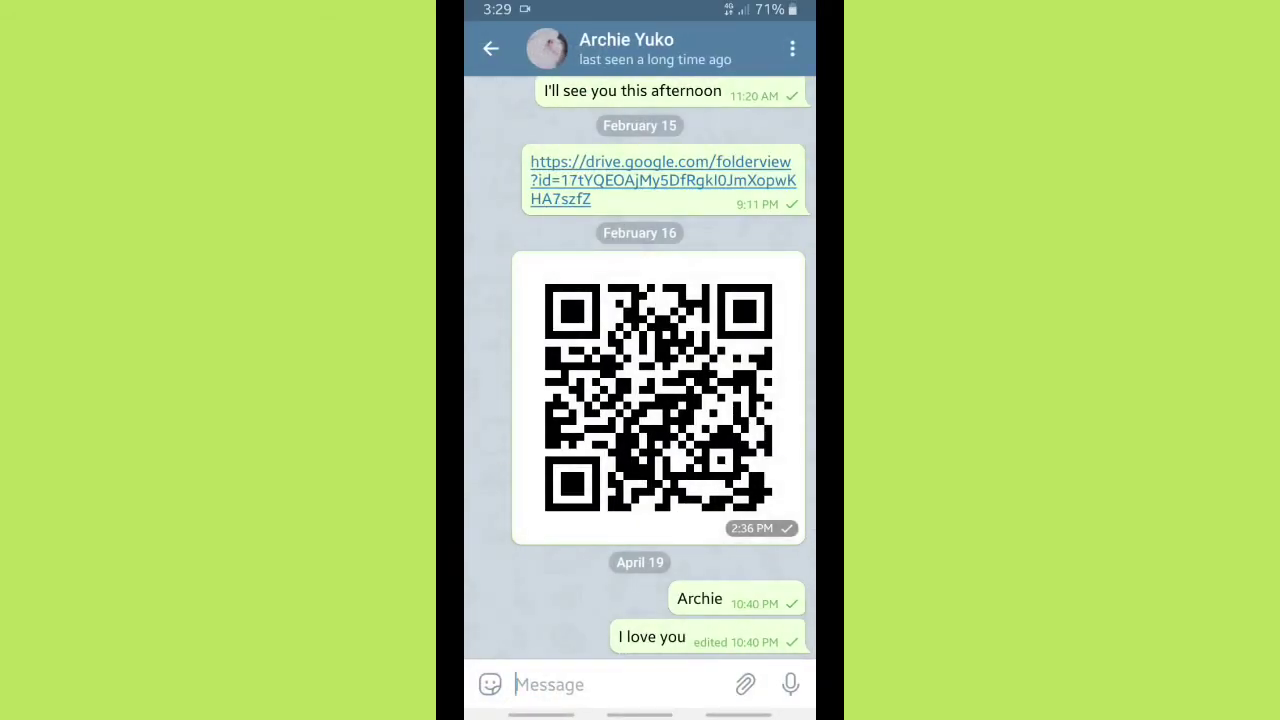
Go back to the note and test that the t.me link opens the contact's chat.
left_click_drag(554, 714, 577, 467)
left_click(605, 285)
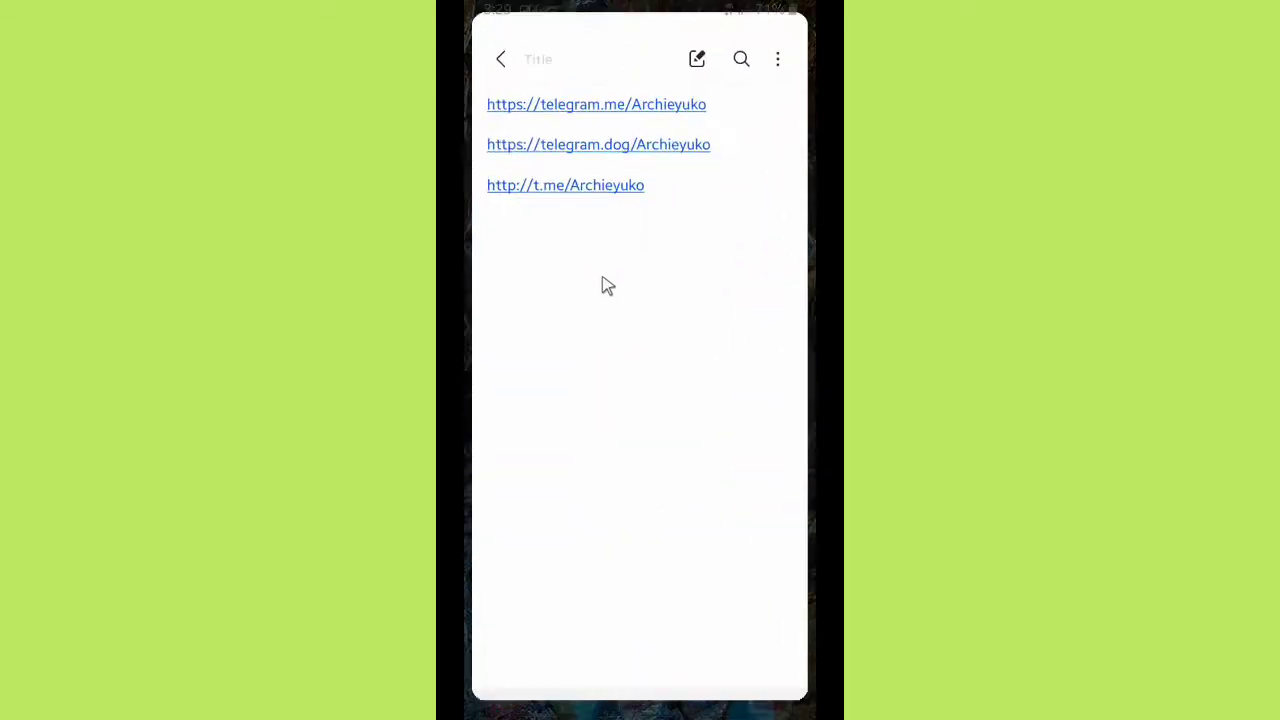
left_click(560, 183)
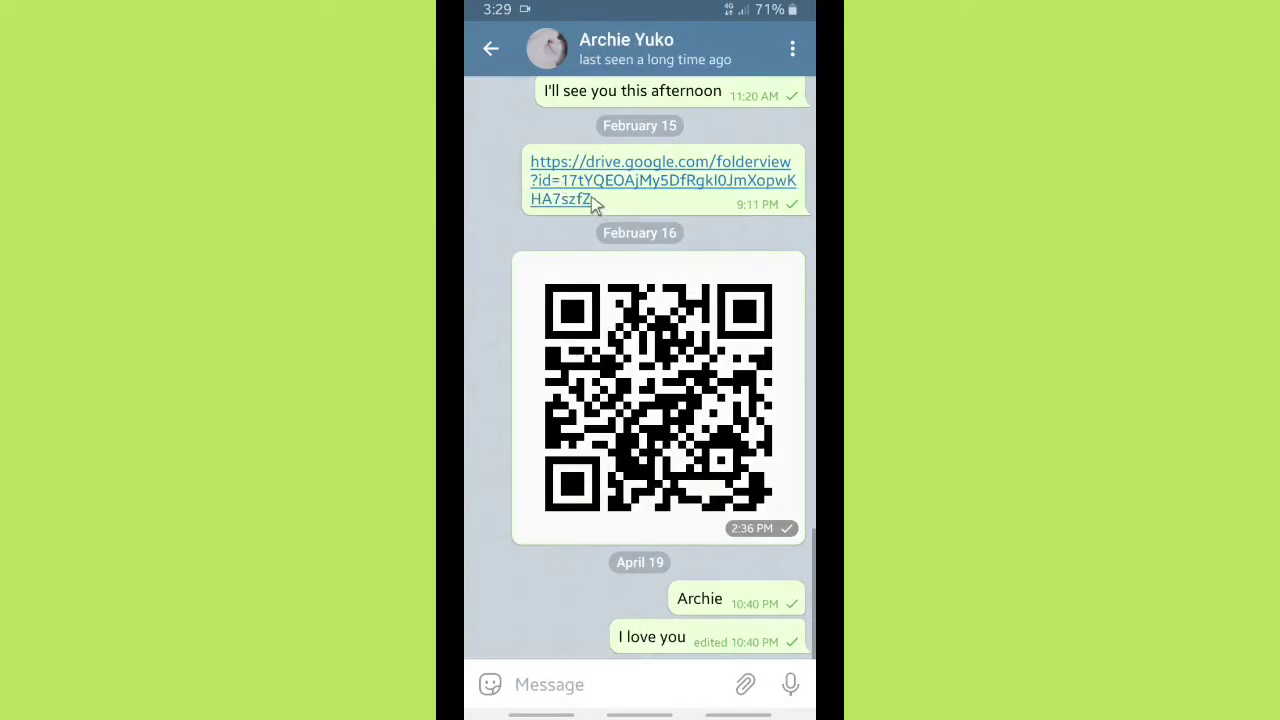
left_click(545, 713)
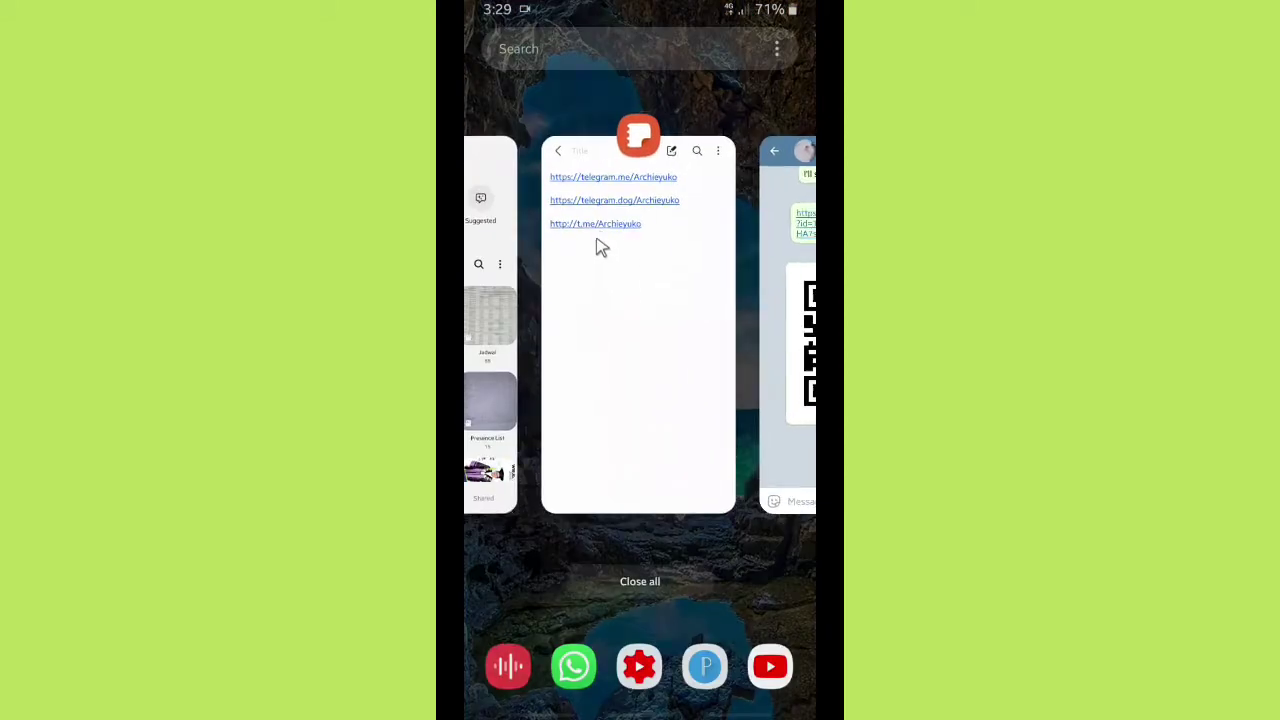
left_click(617, 254)
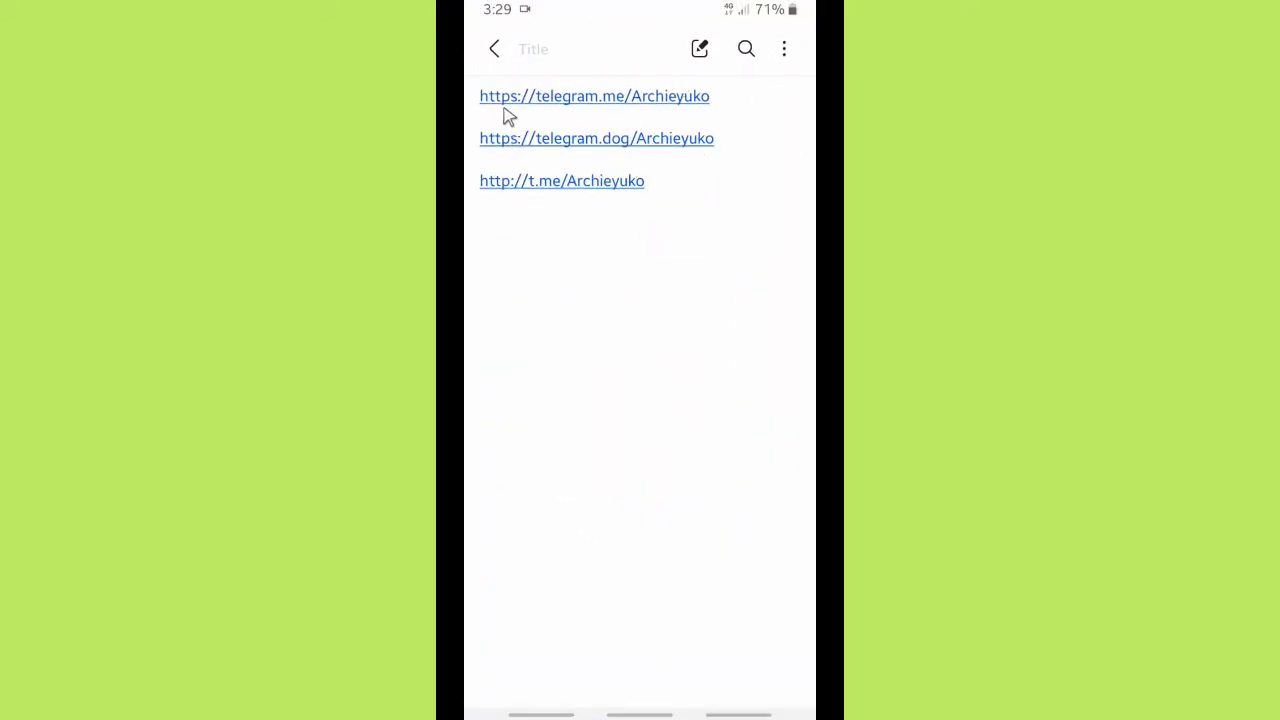
Copy the first telegram.me profile link and go to the home page with the Google search bar.
left_click_drag(506, 106, 721, 116)
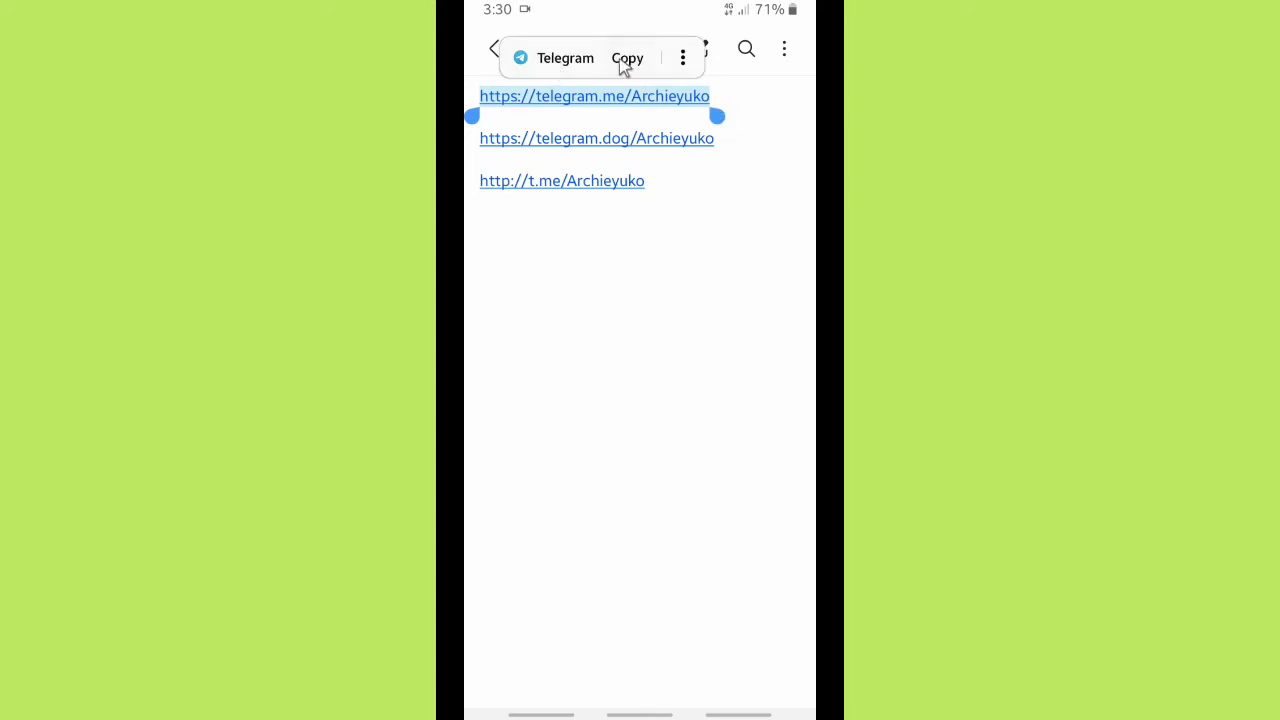
left_click(625, 65)
left_click_drag(640, 714, 608, 569)
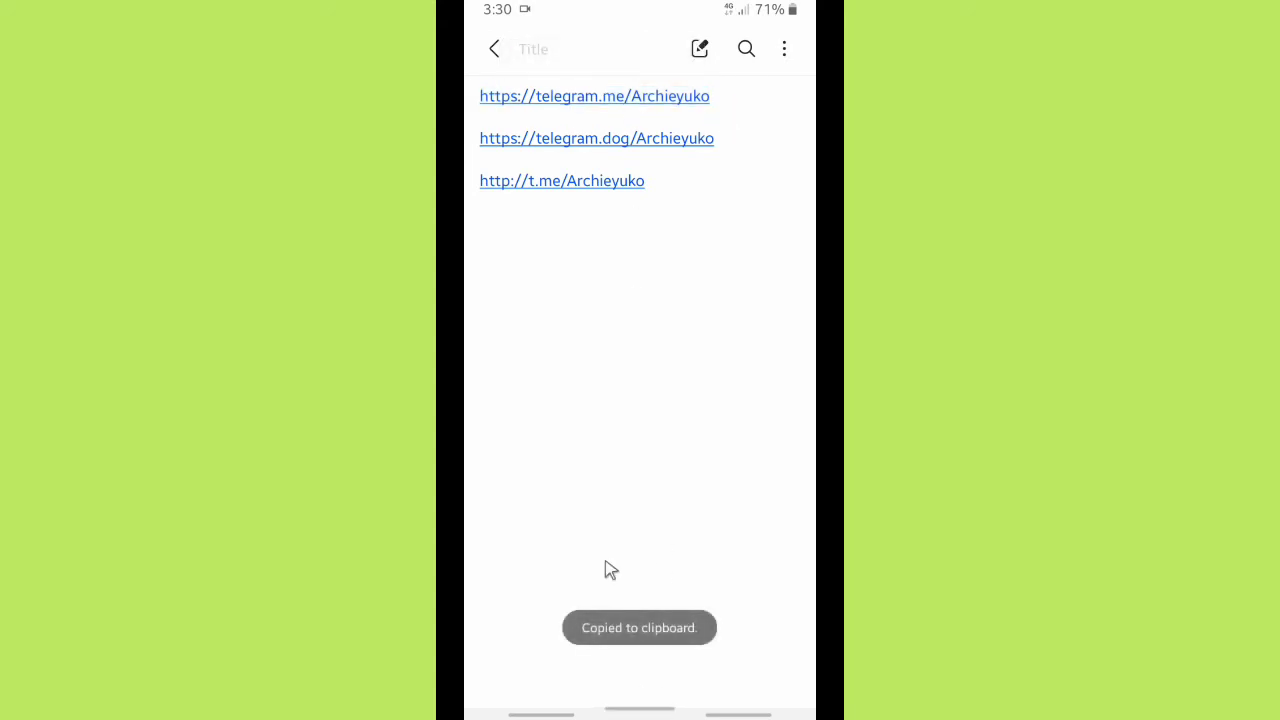
left_click_drag(490, 102, 585, 88)
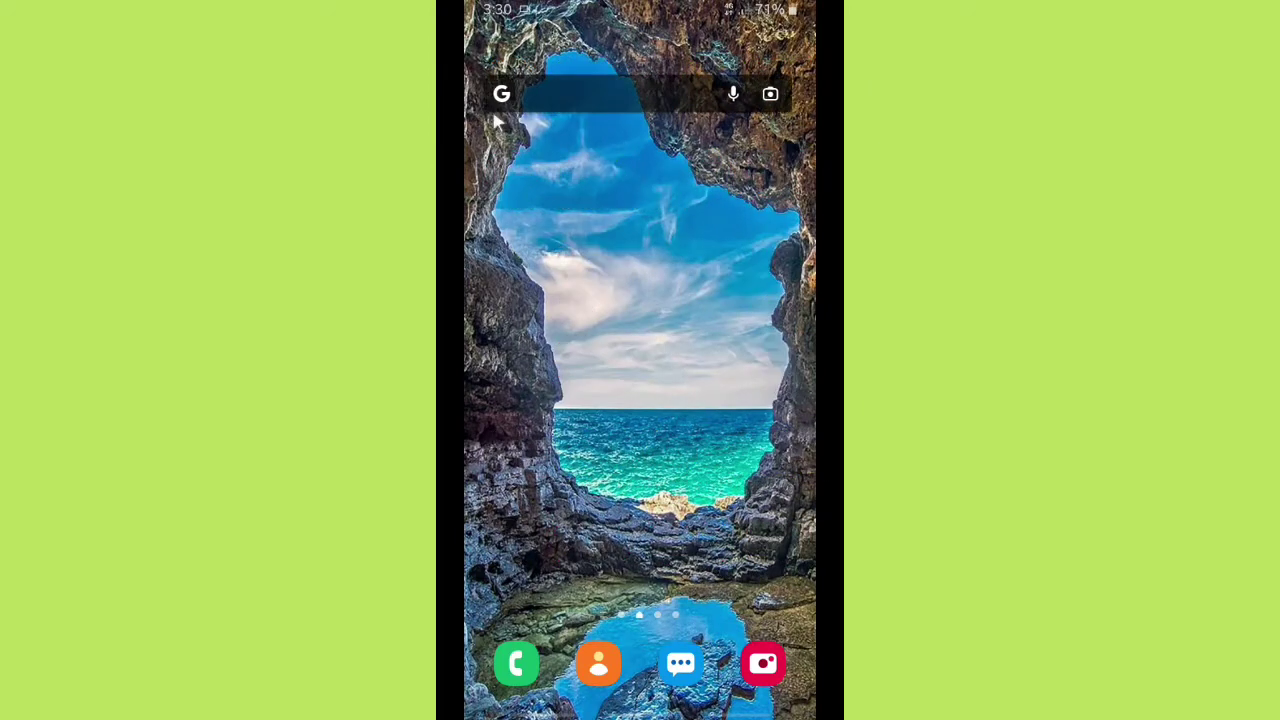
Search Google for 'link shortener' and open the Bitly result.
left_click(615, 95)
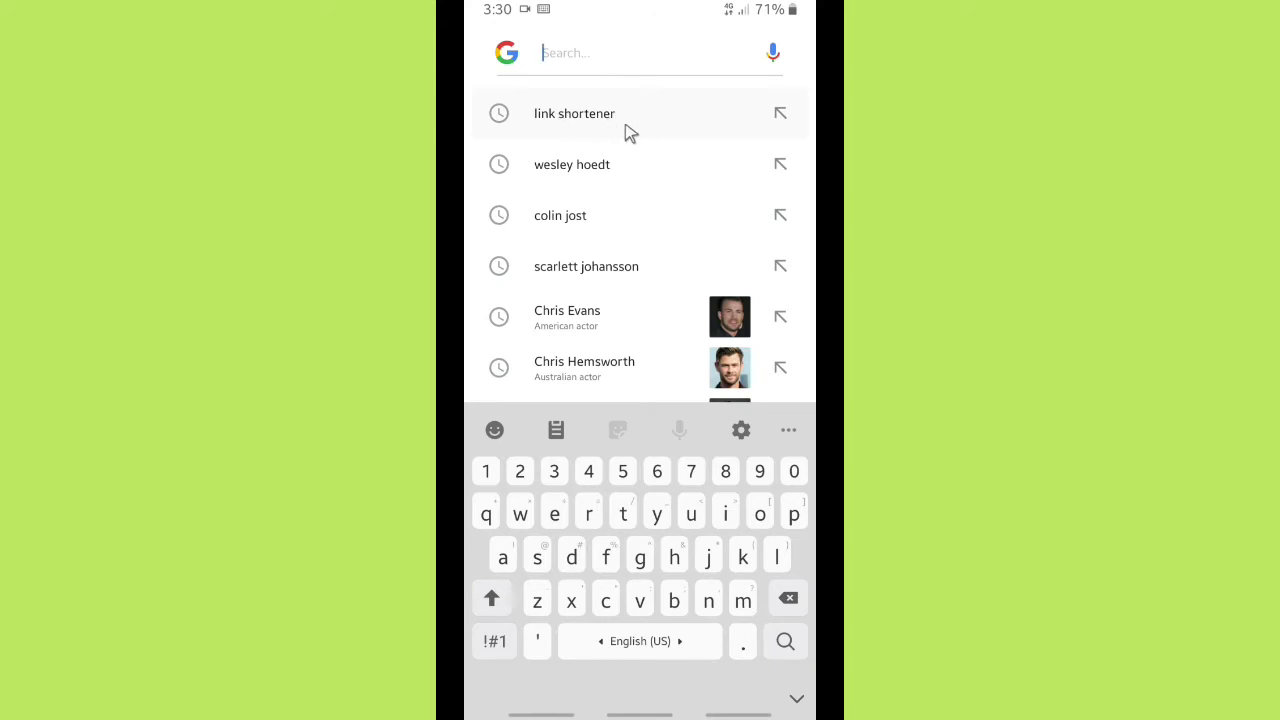
left_click(606, 128)
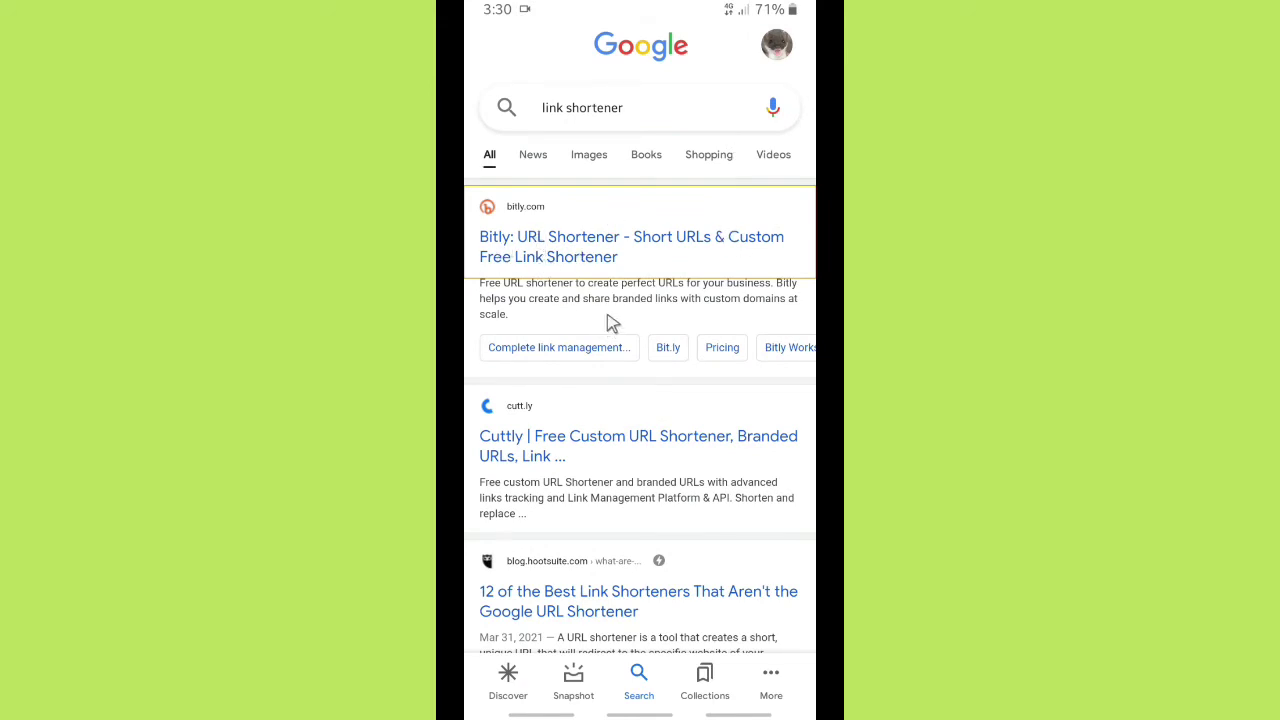
left_click(566, 250)
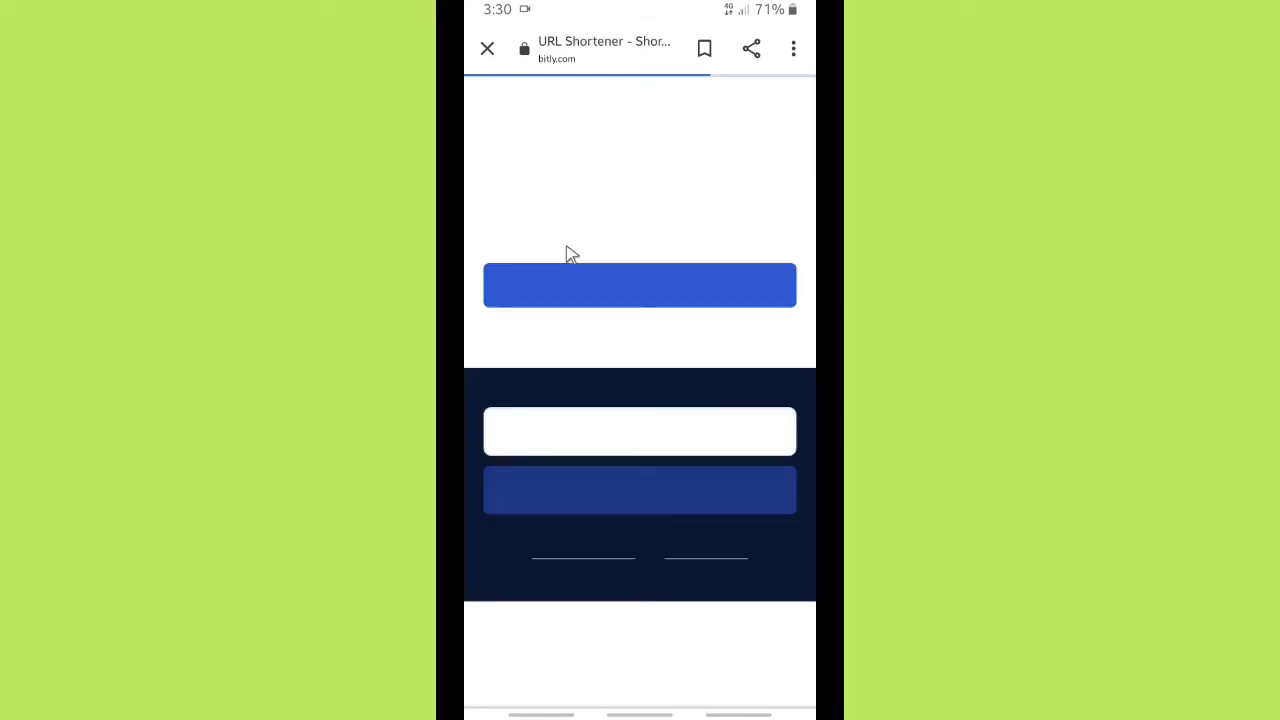
scroll(643, 343, "down", 3)
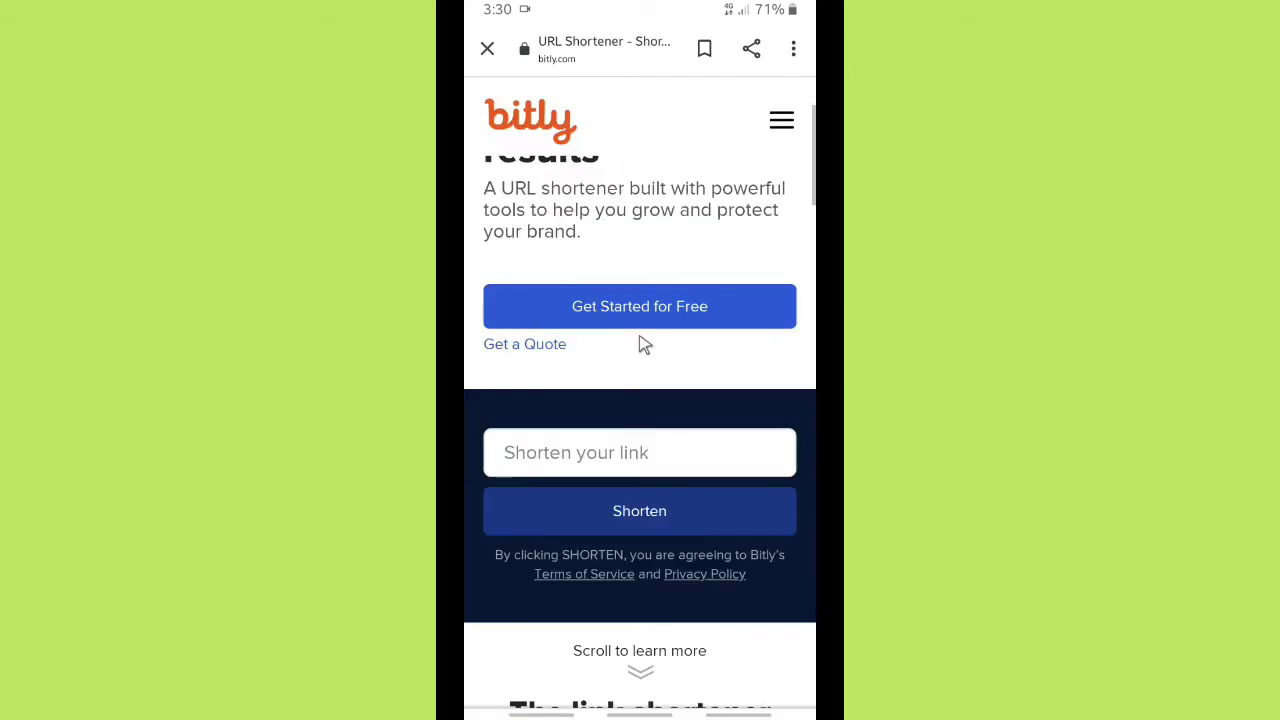
left_click(619, 452)
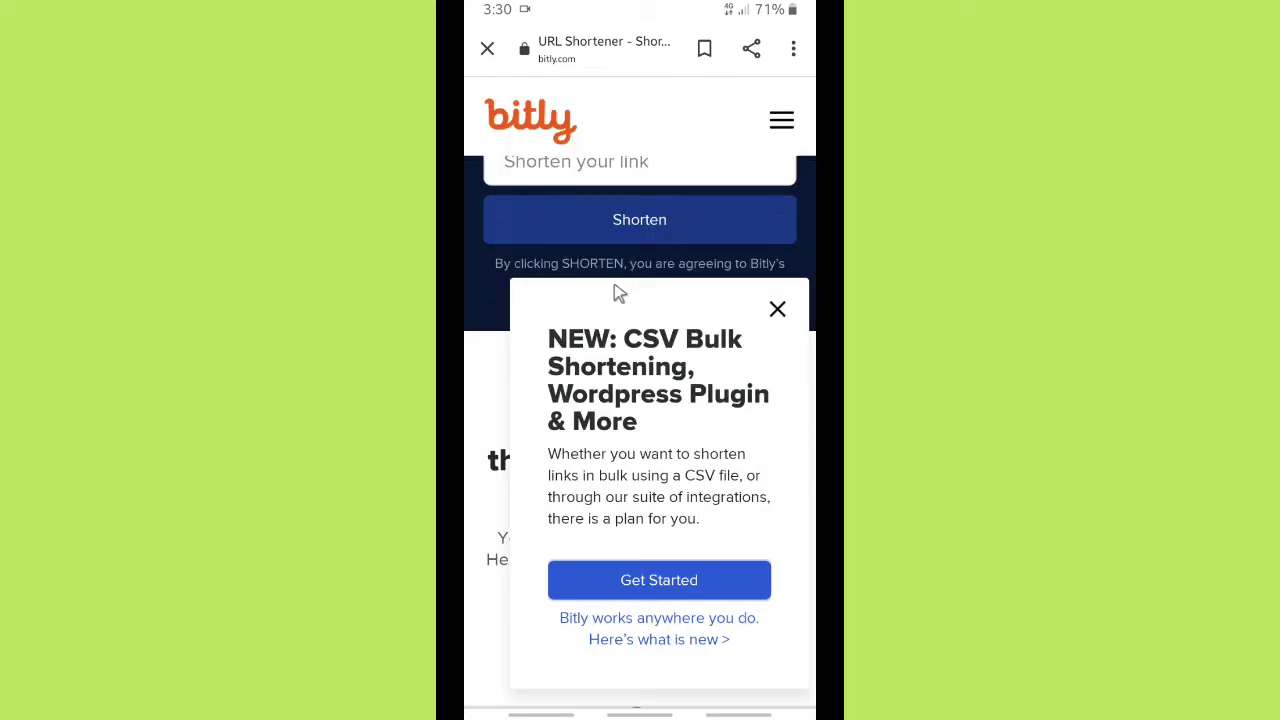
left_click(779, 312)
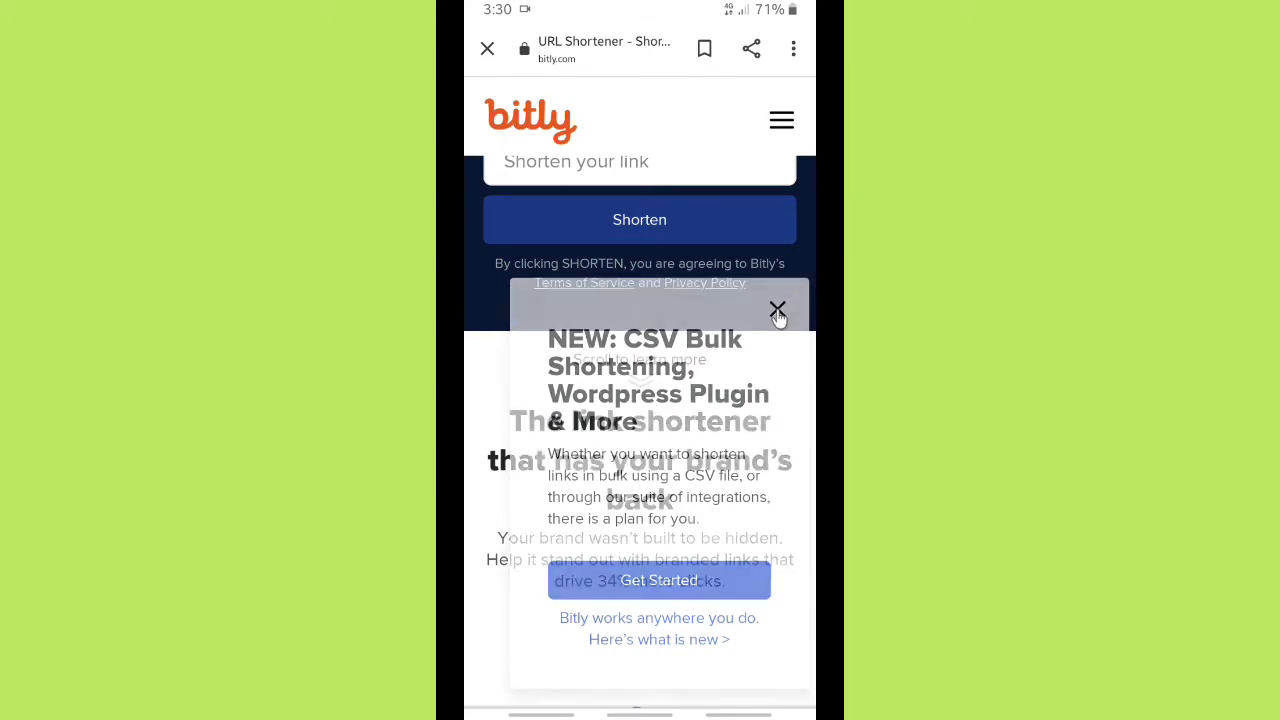
left_click(565, 230)
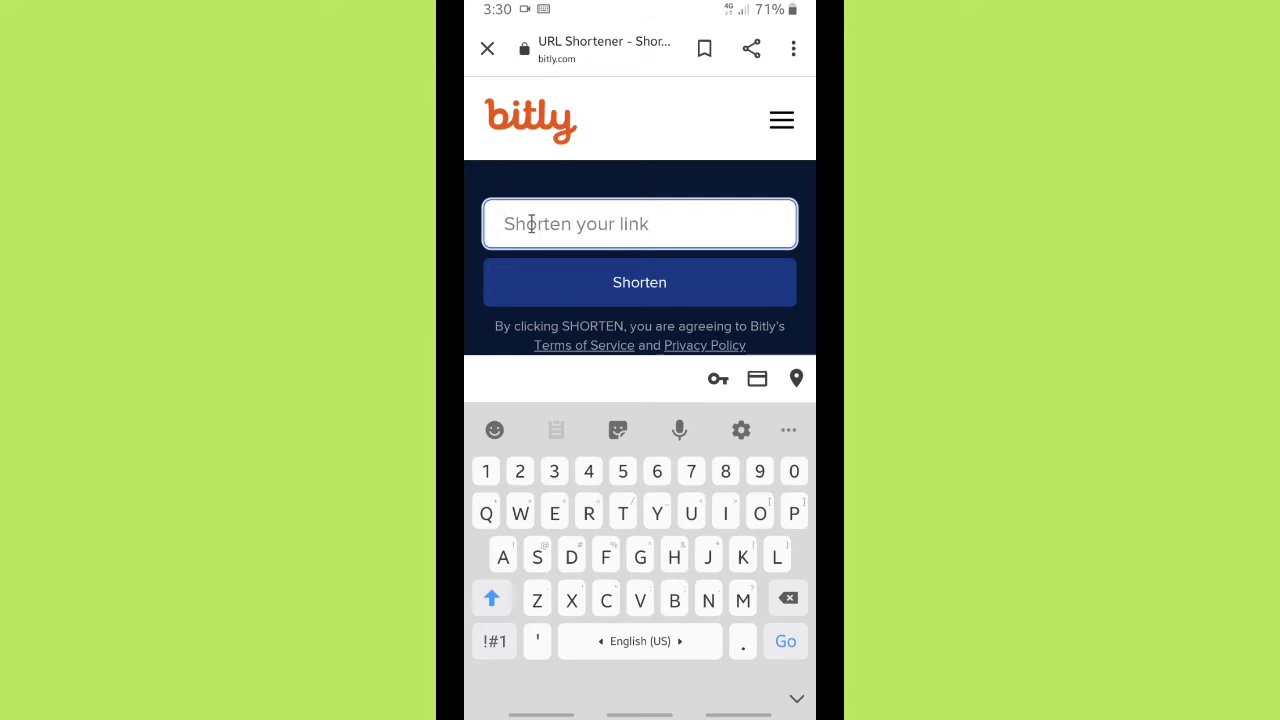
left_click(531, 223)
left_click(506, 177)
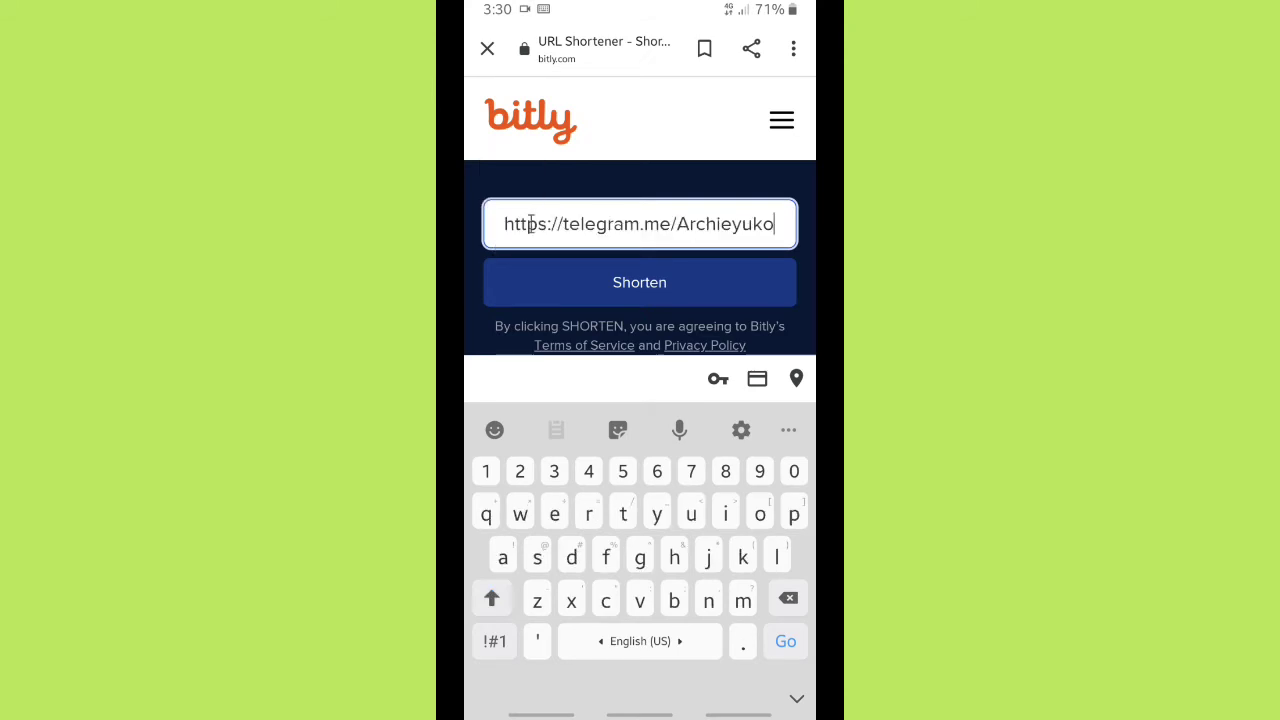
left_click(654, 290)
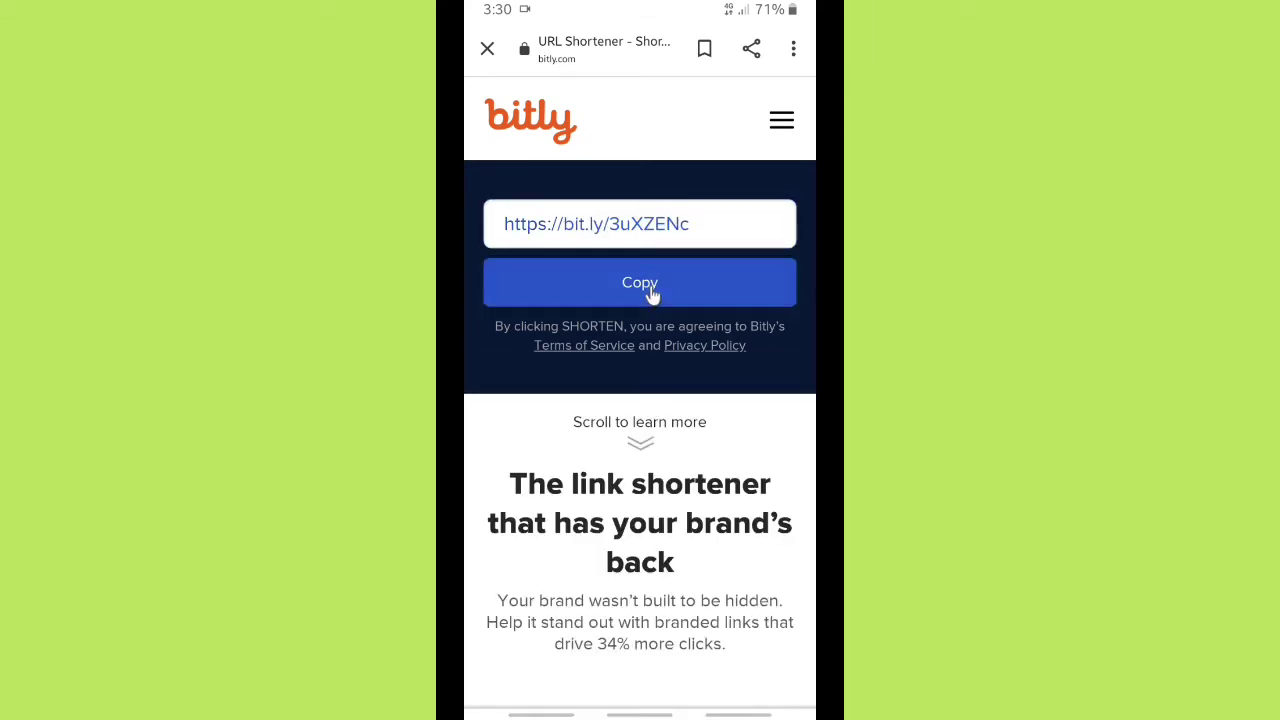
left_click(651, 290)
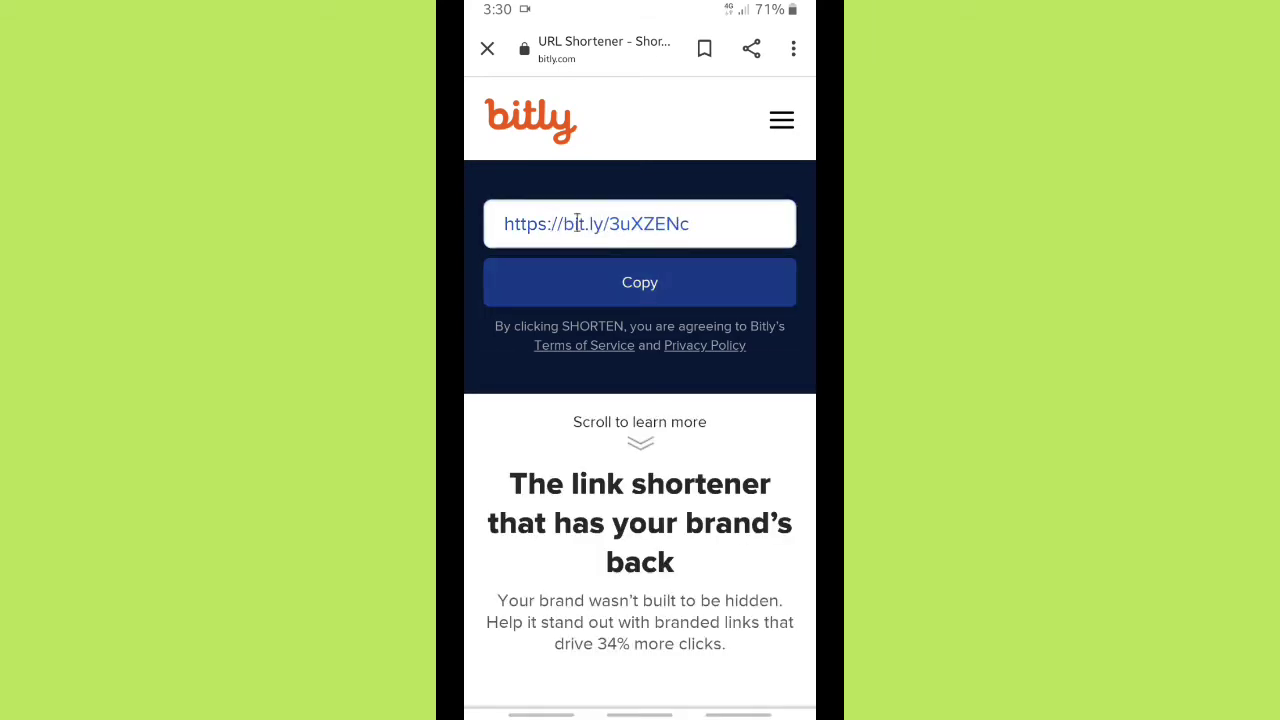
left_click(643, 286)
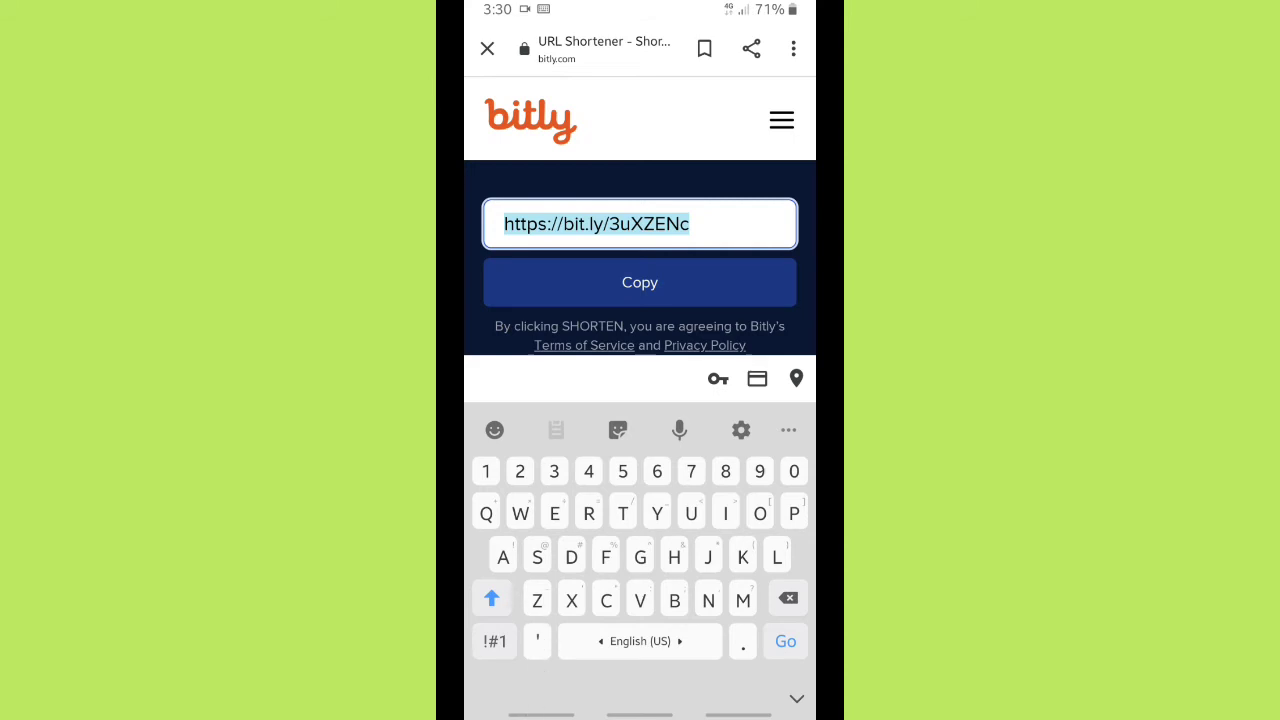
left_click(541, 714)
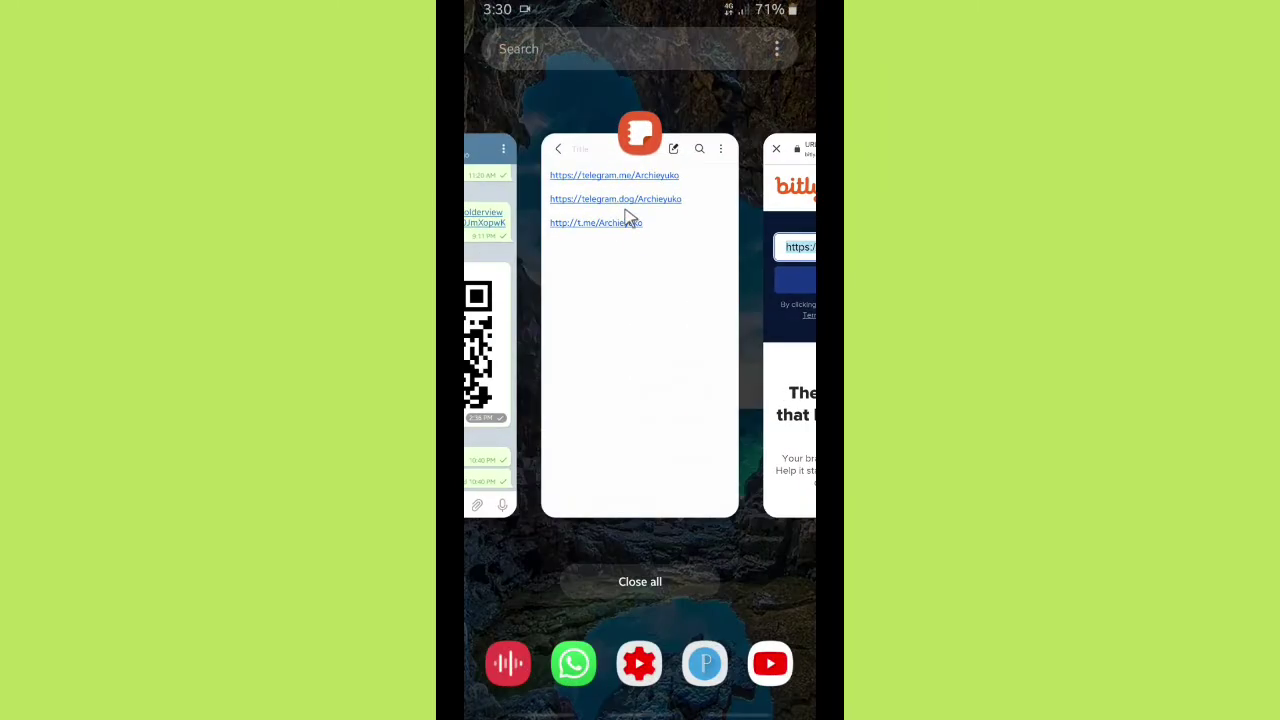
left_click(628, 218)
left_click(738, 98)
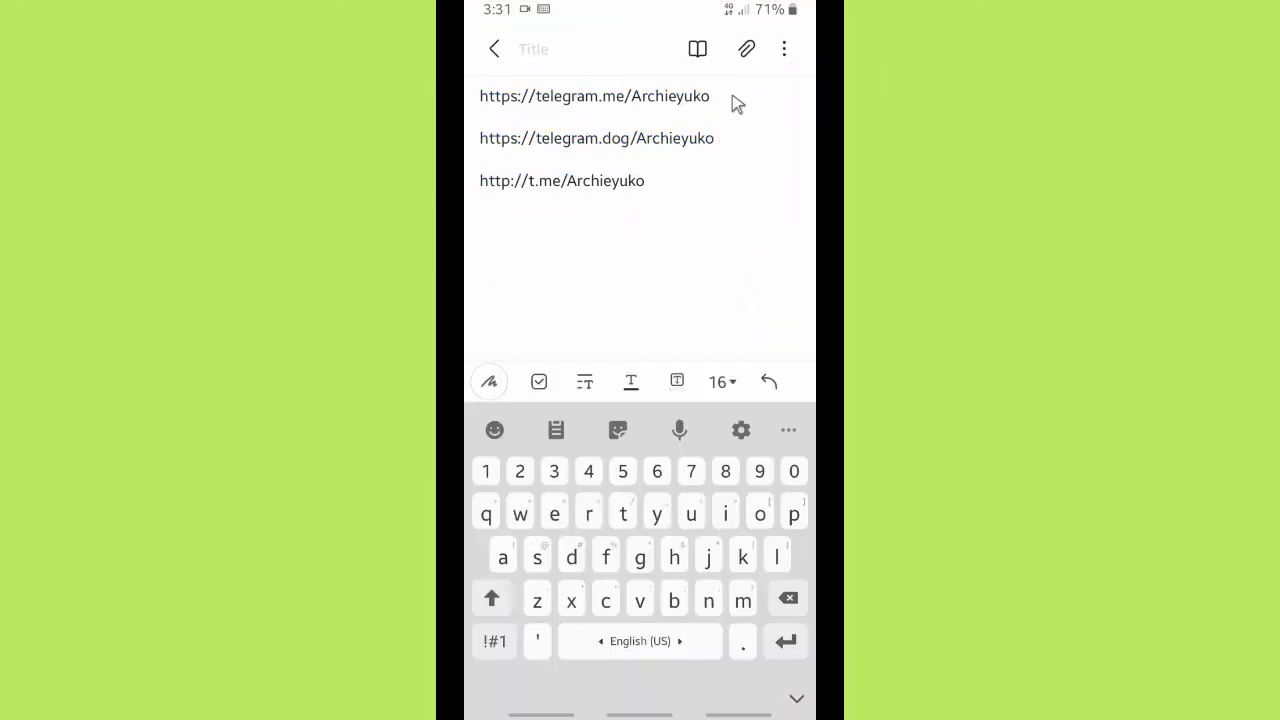
key("Return")
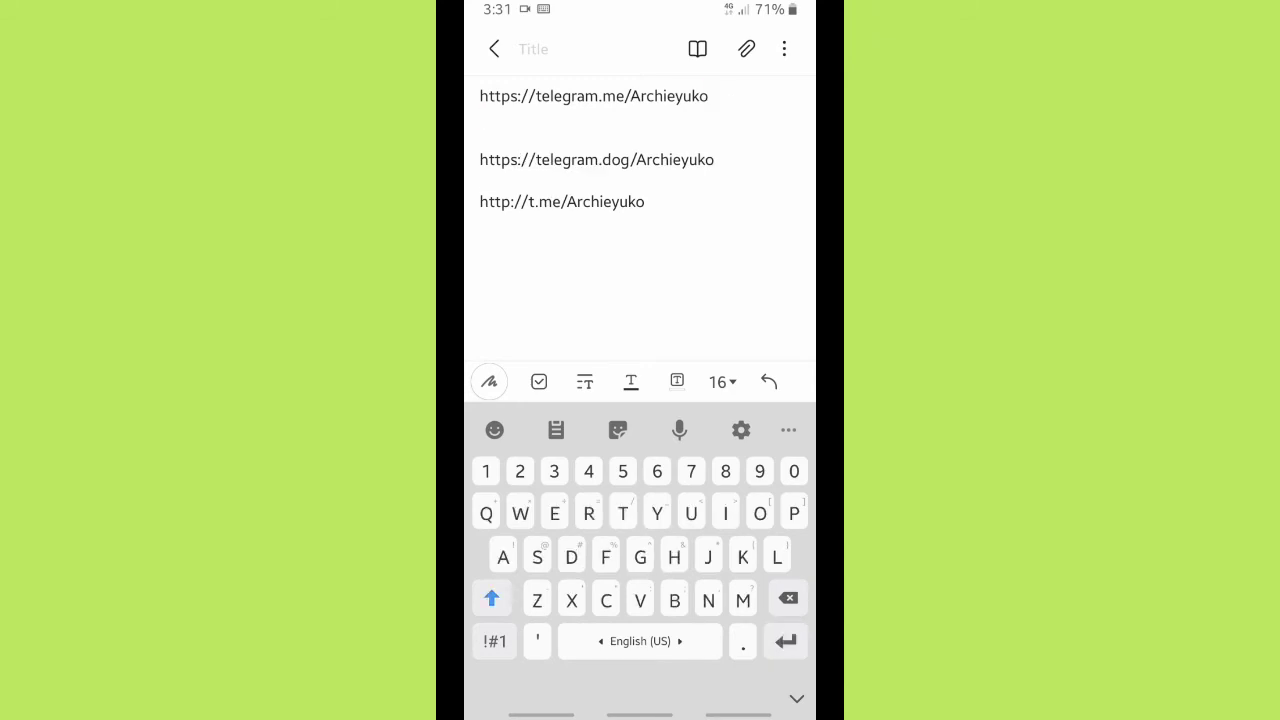
left_click(515, 120)
left_click(516, 92)
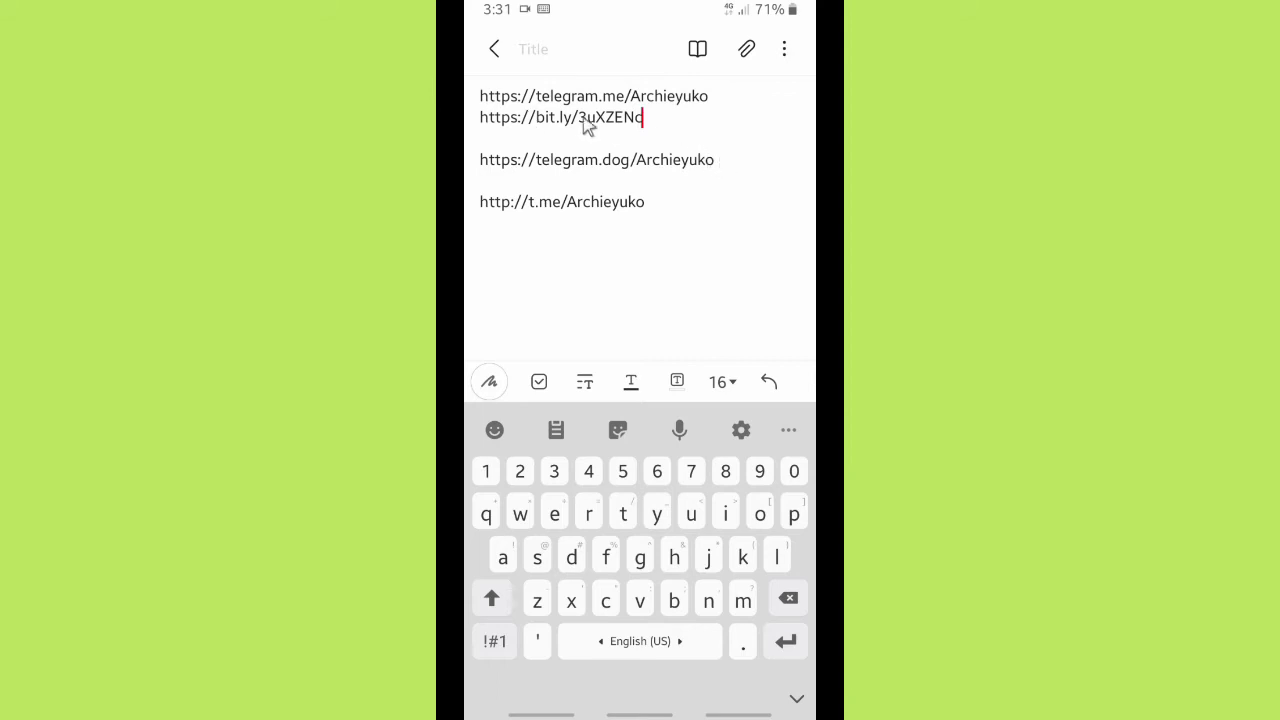
Copy the telegram.dog profile link and return to Bitly.
left_click_drag(714, 164, 481, 165)
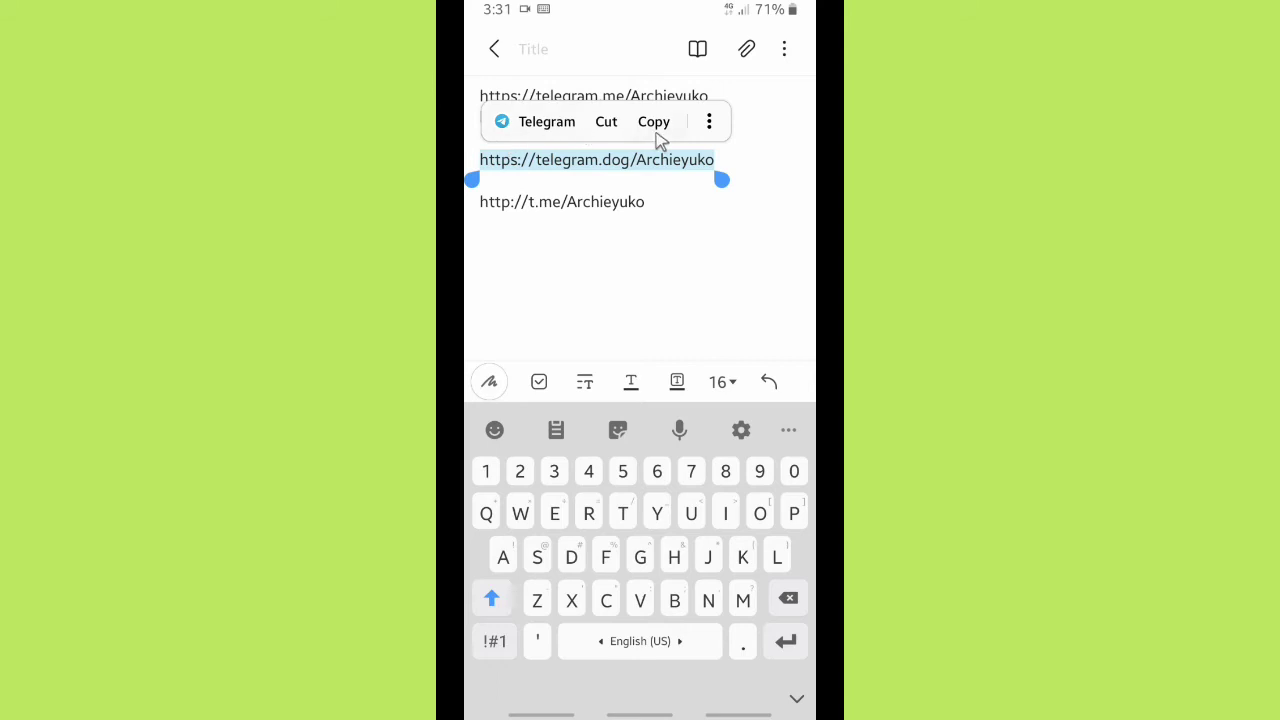
left_click(655, 124)
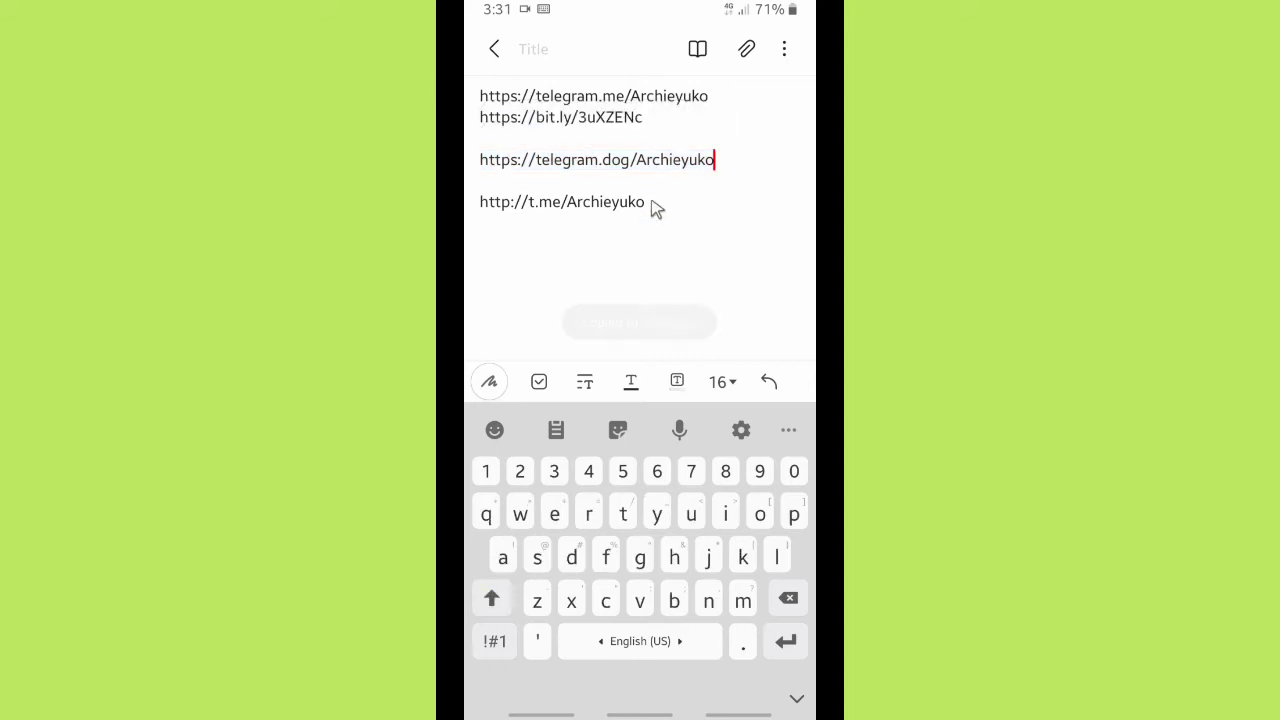
left_click(541, 714)
Leave the Bitly page and open the Cuttly shortener site from the search results.
left_click(608, 243)
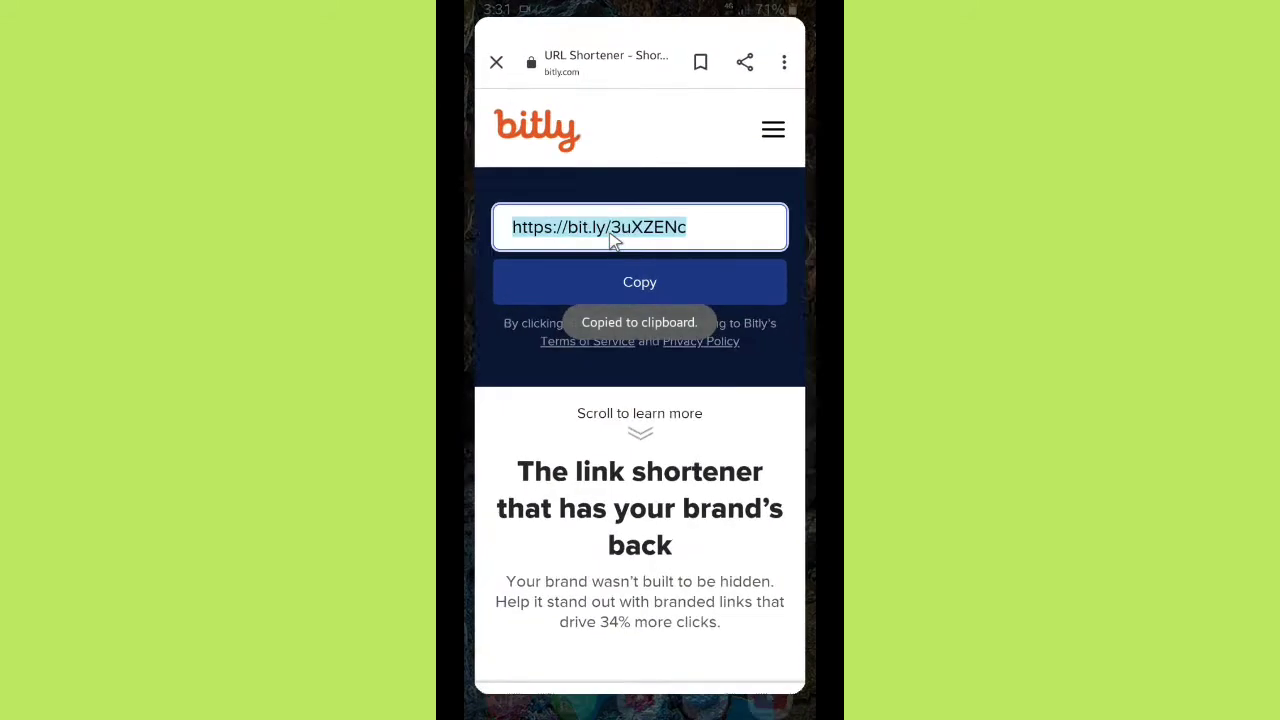
left_click(488, 50)
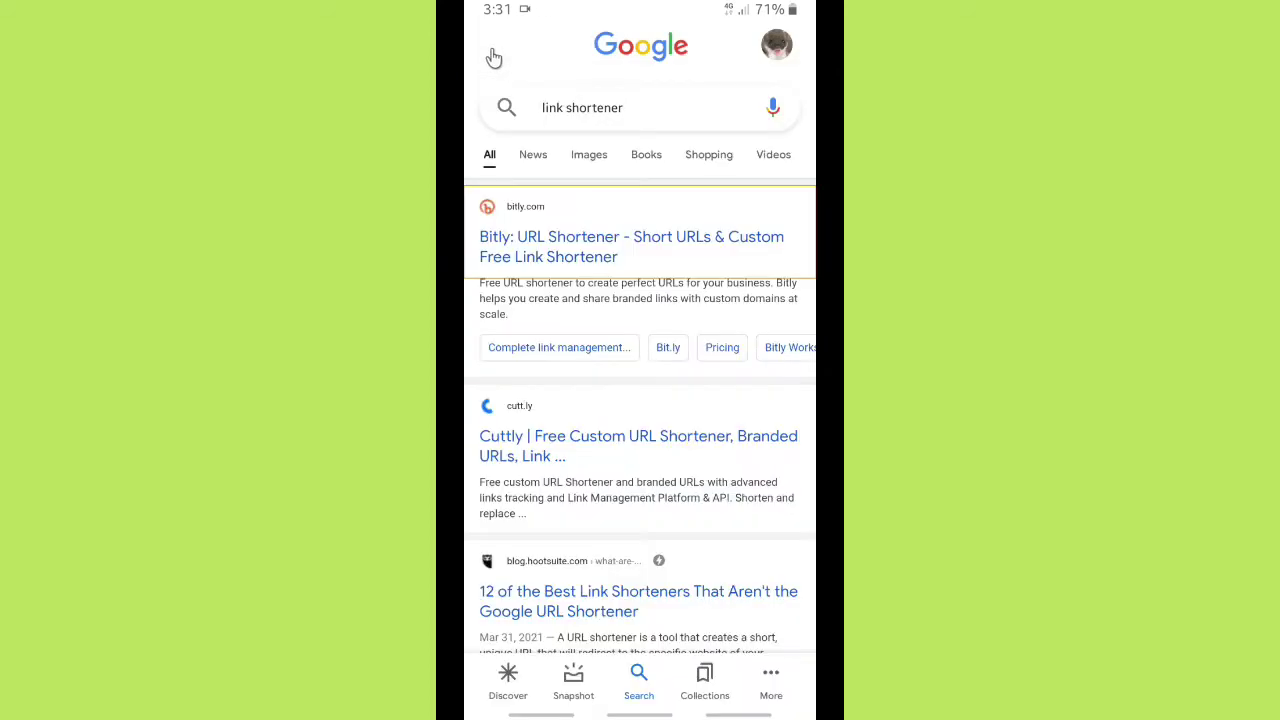
scroll(563, 333, "down", 5)
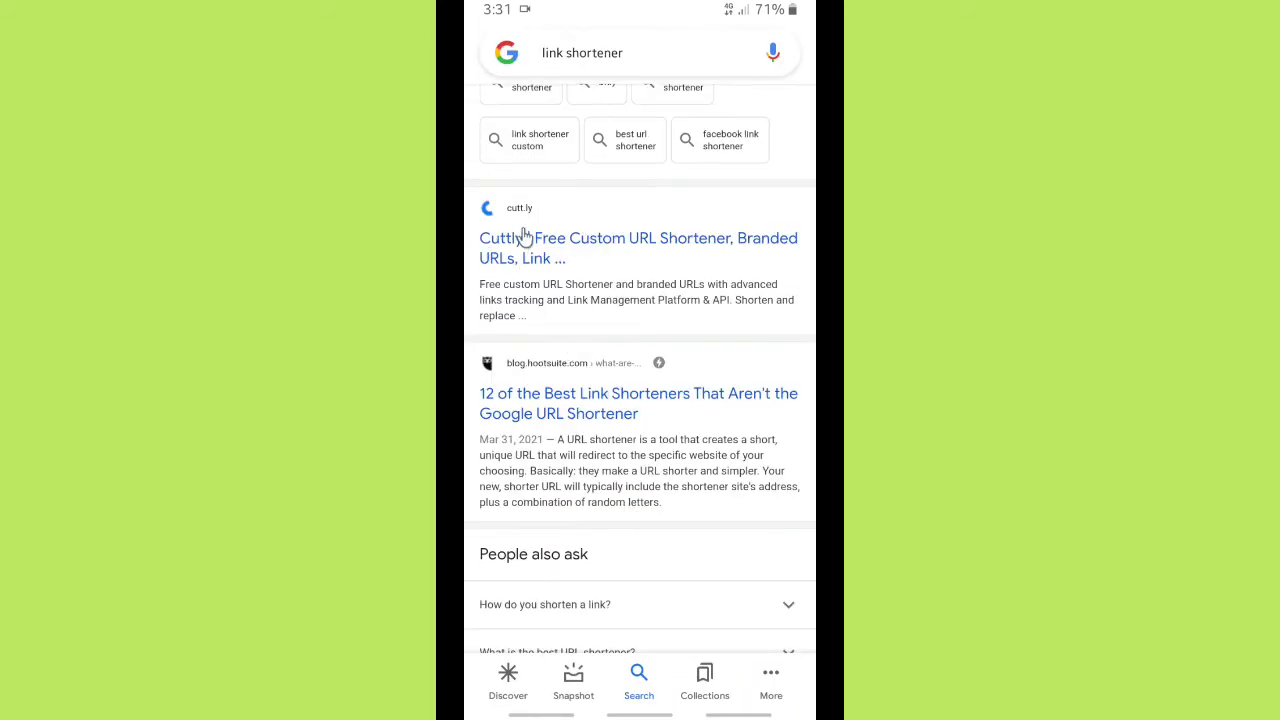
left_click(523, 248)
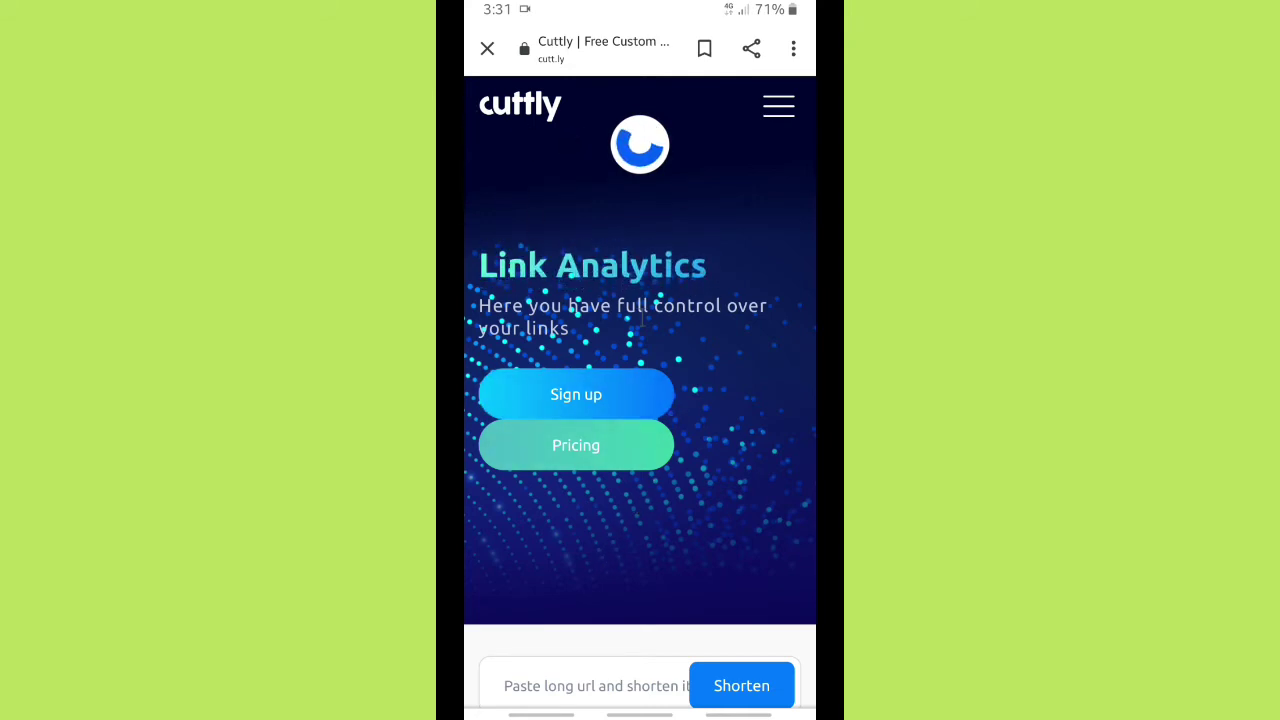
scroll(640, 340, "down", 4)
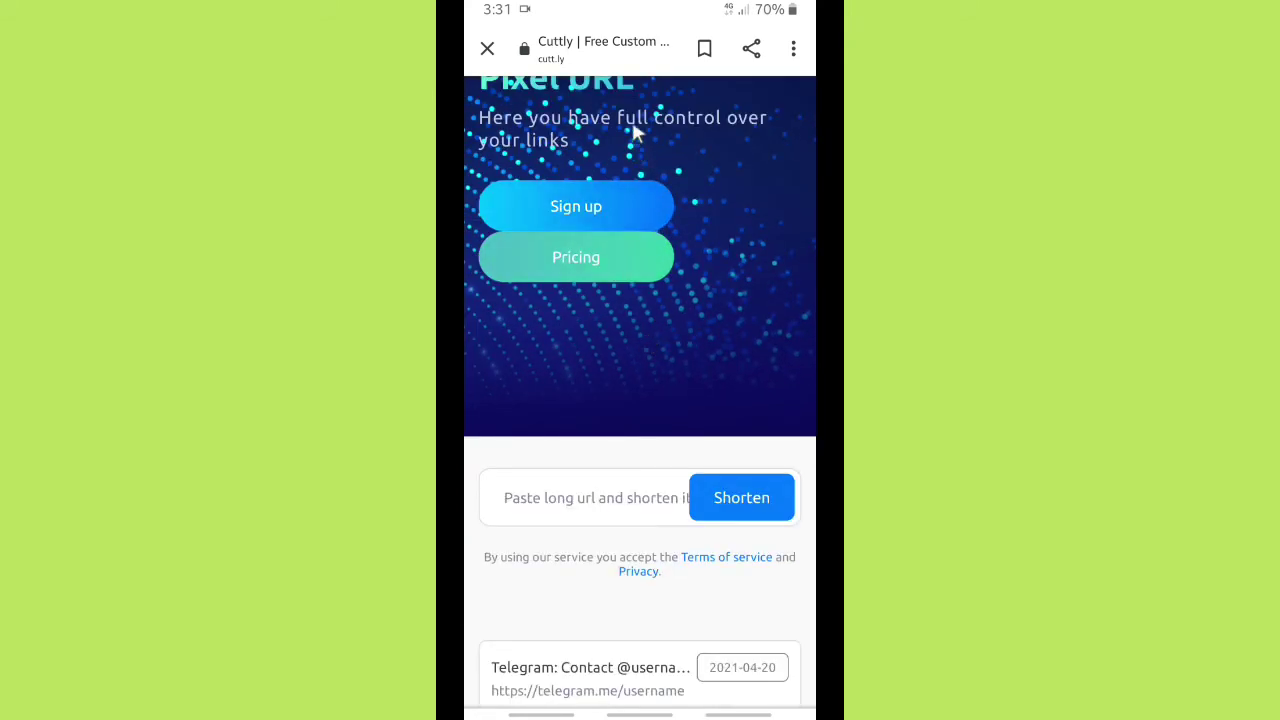
scroll(679, 138, "up", 1)
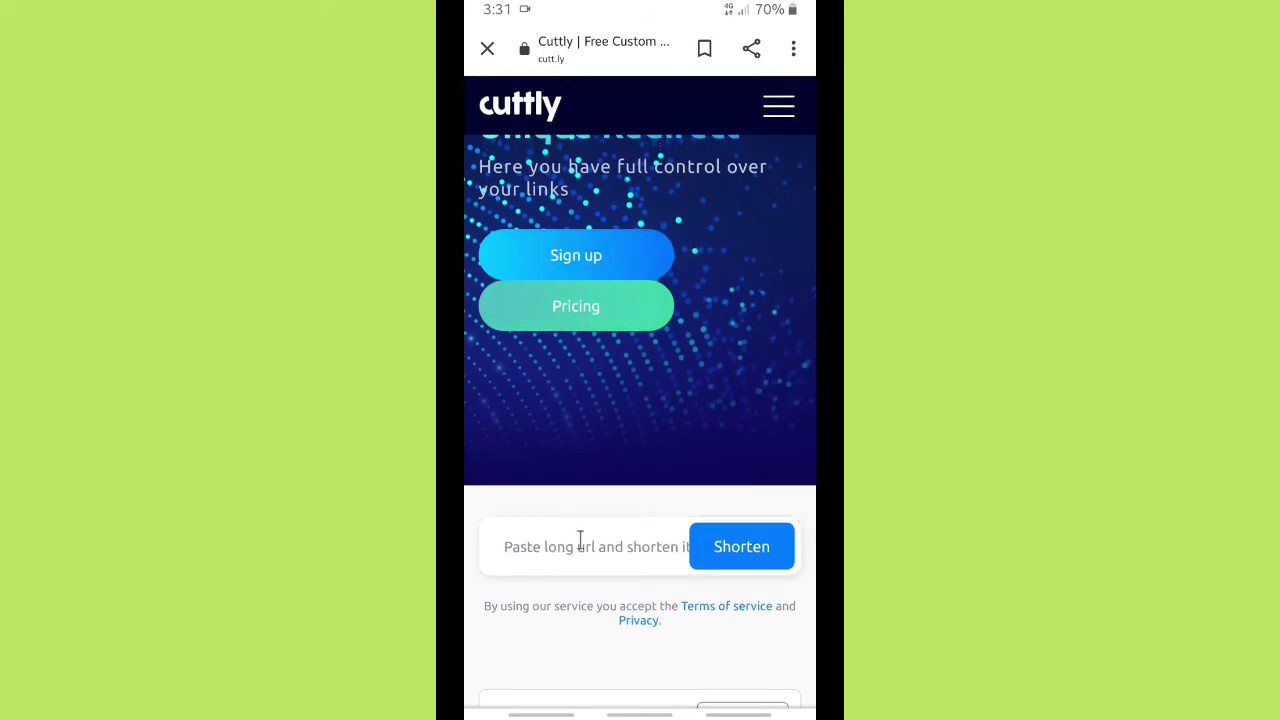
scroll(564, 550, "up", 1)
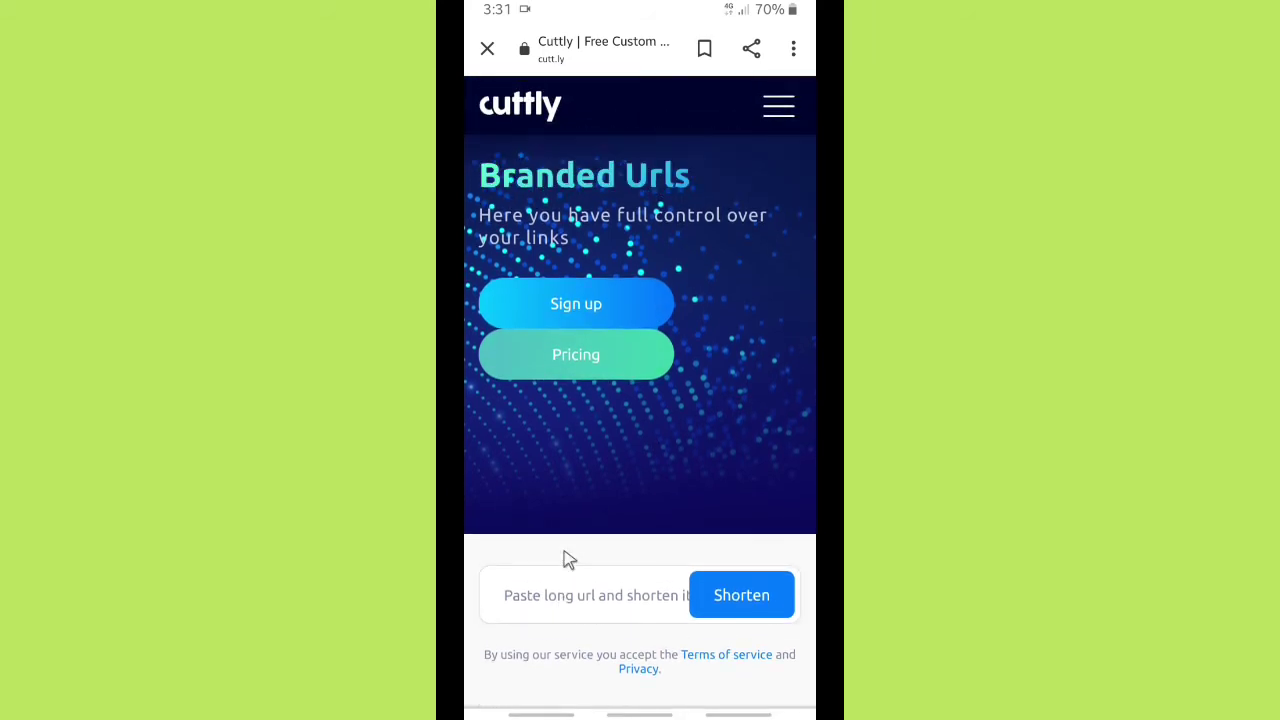
scroll(564, 550, "down", 3)
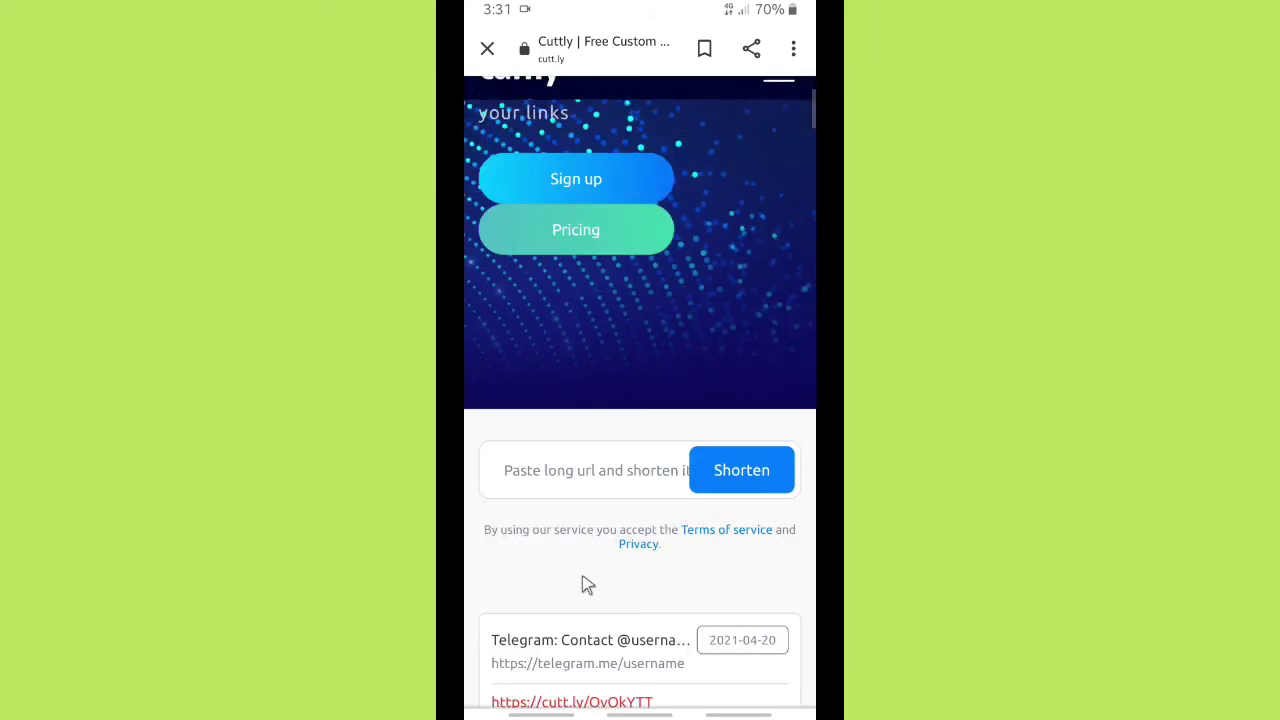
left_click(565, 474)
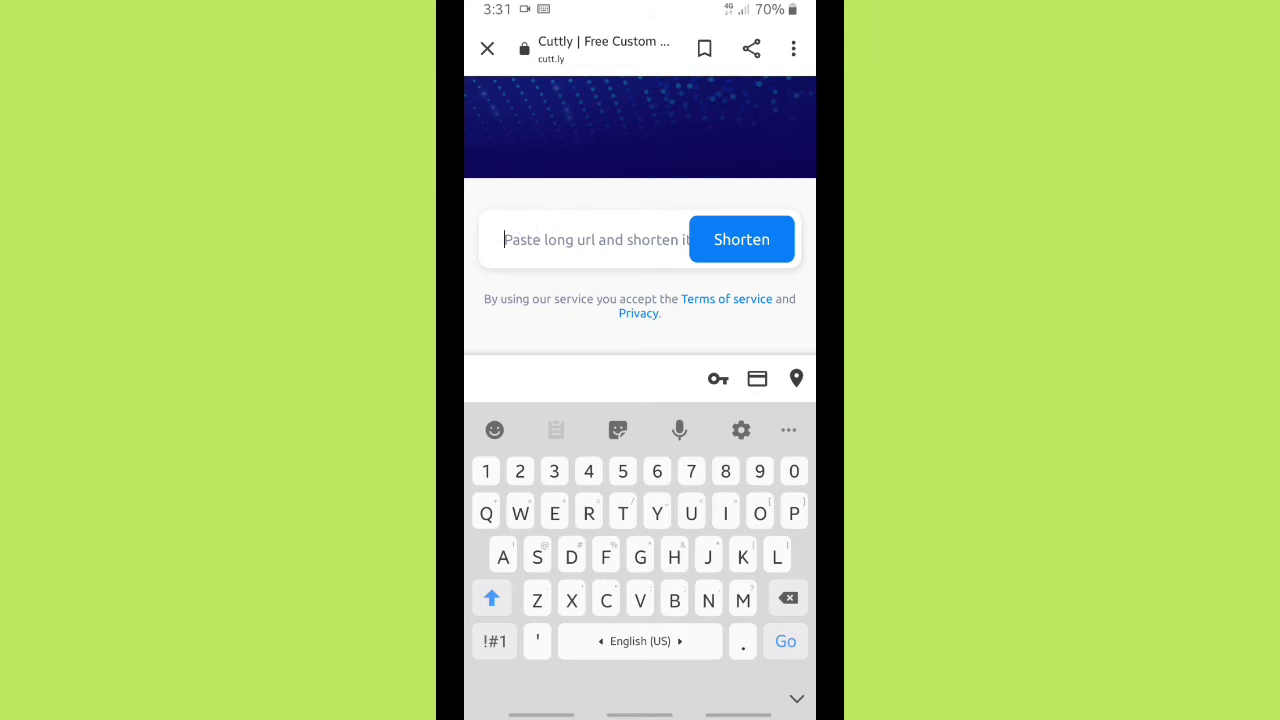
left_click(520, 247)
left_click(509, 200)
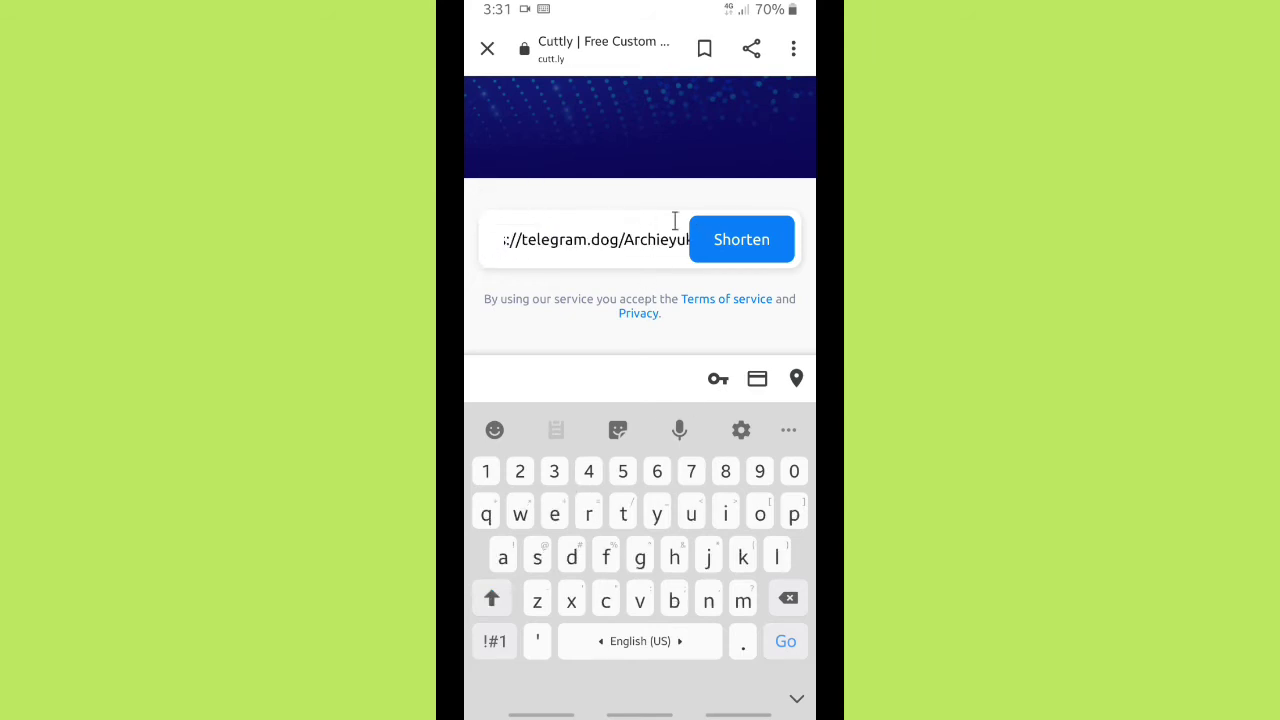
left_click(750, 247)
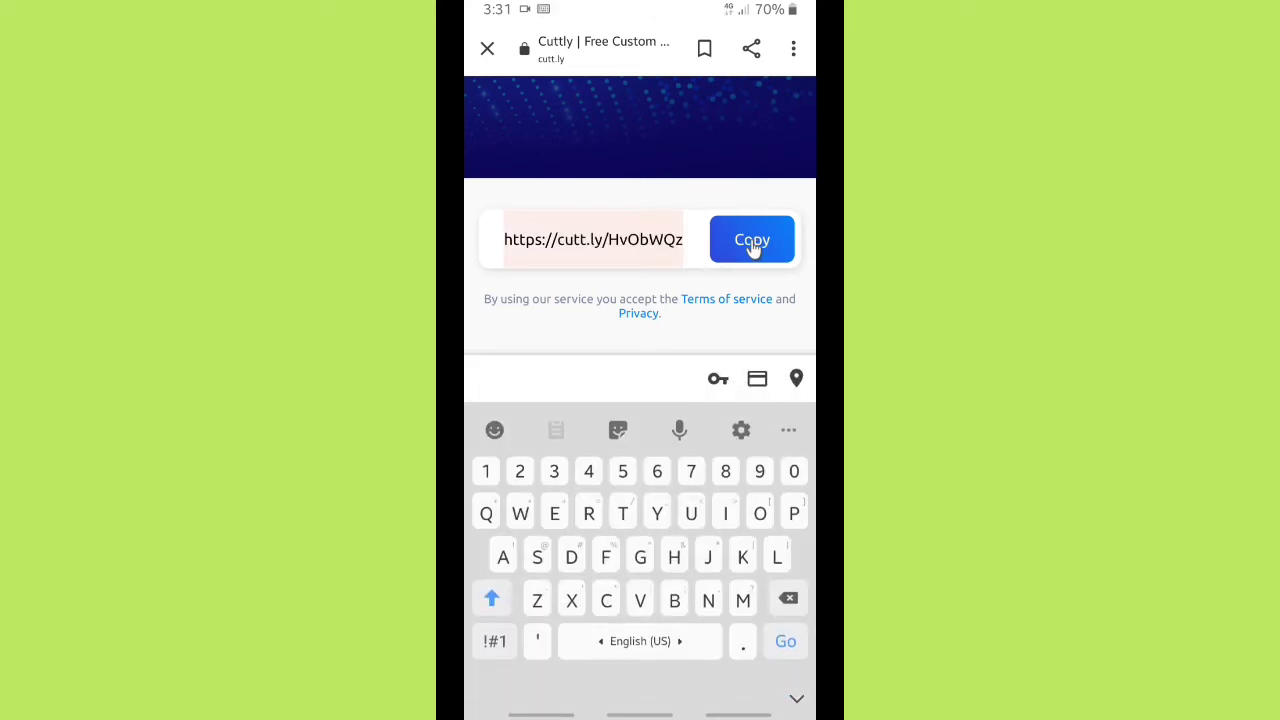
left_click(750, 245)
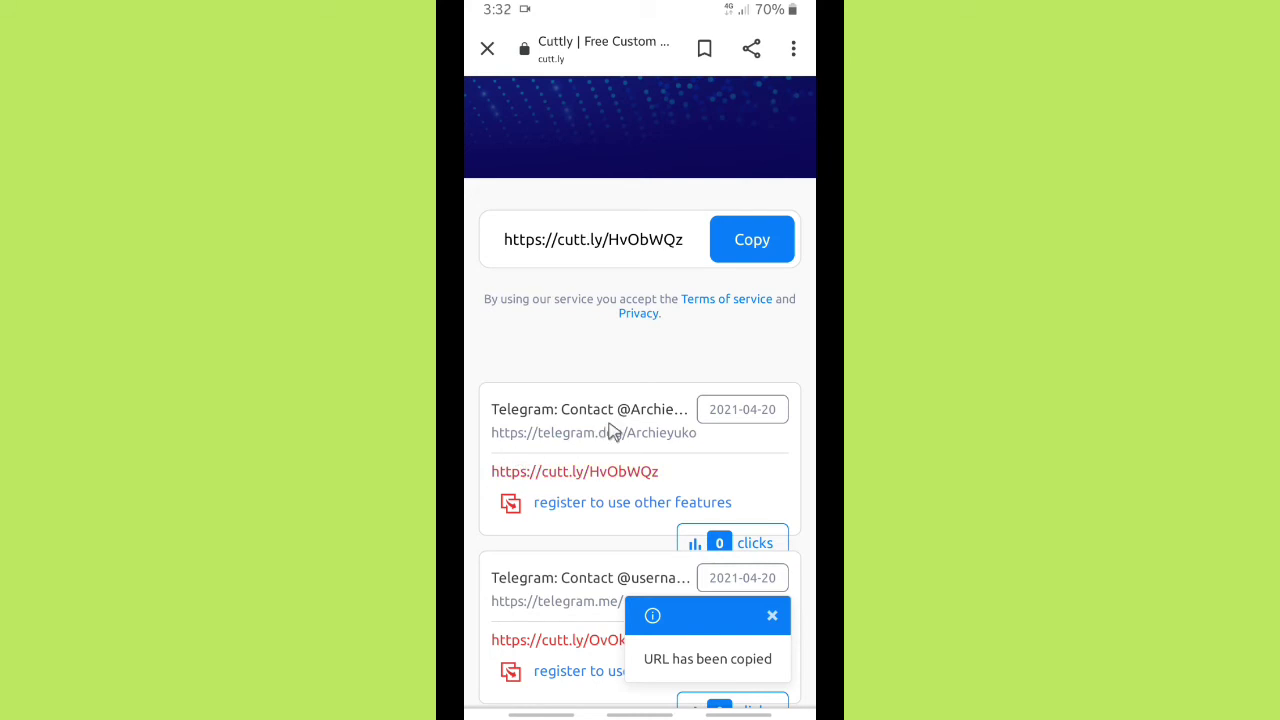
left_click(541, 715)
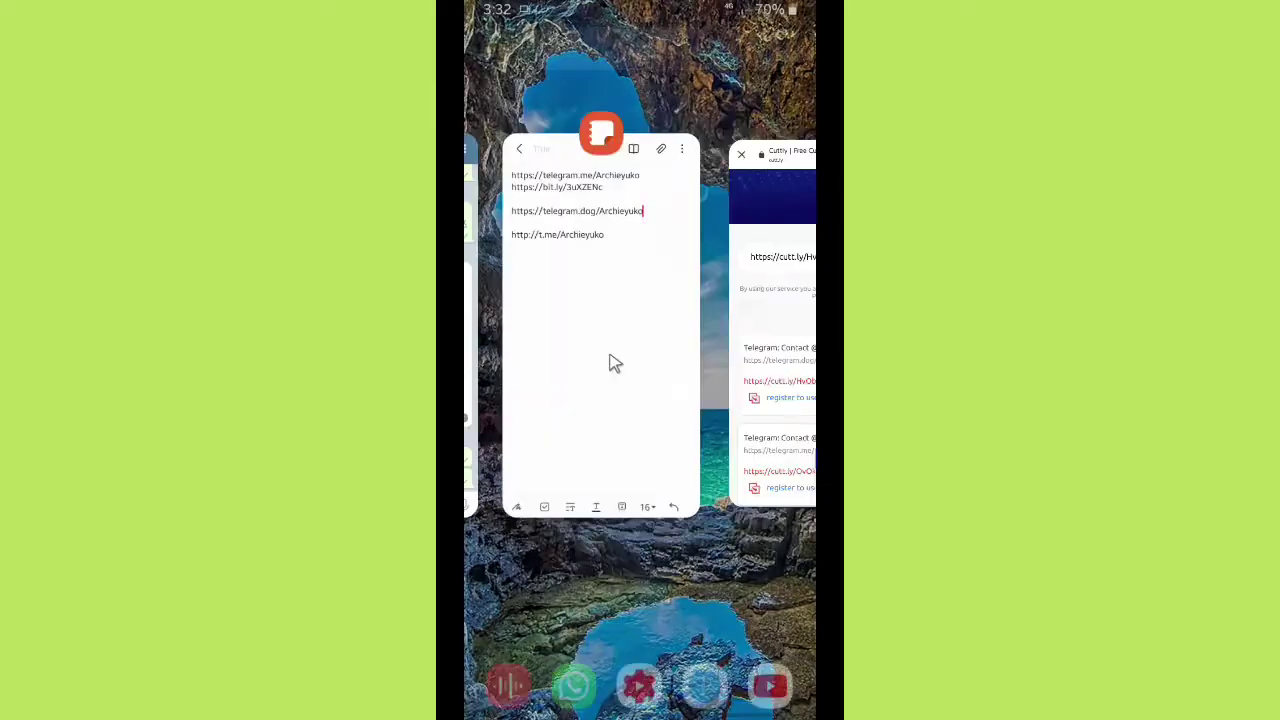
left_click(654, 237)
left_click(733, 177)
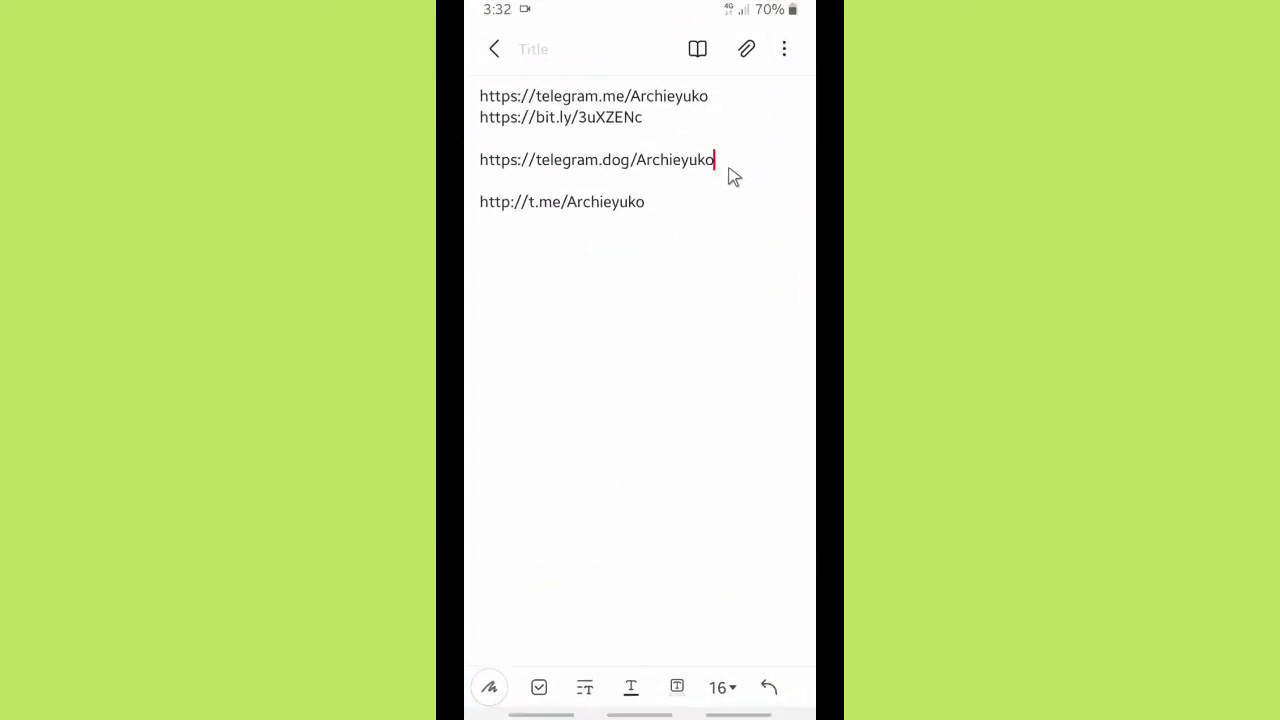
key("Return")
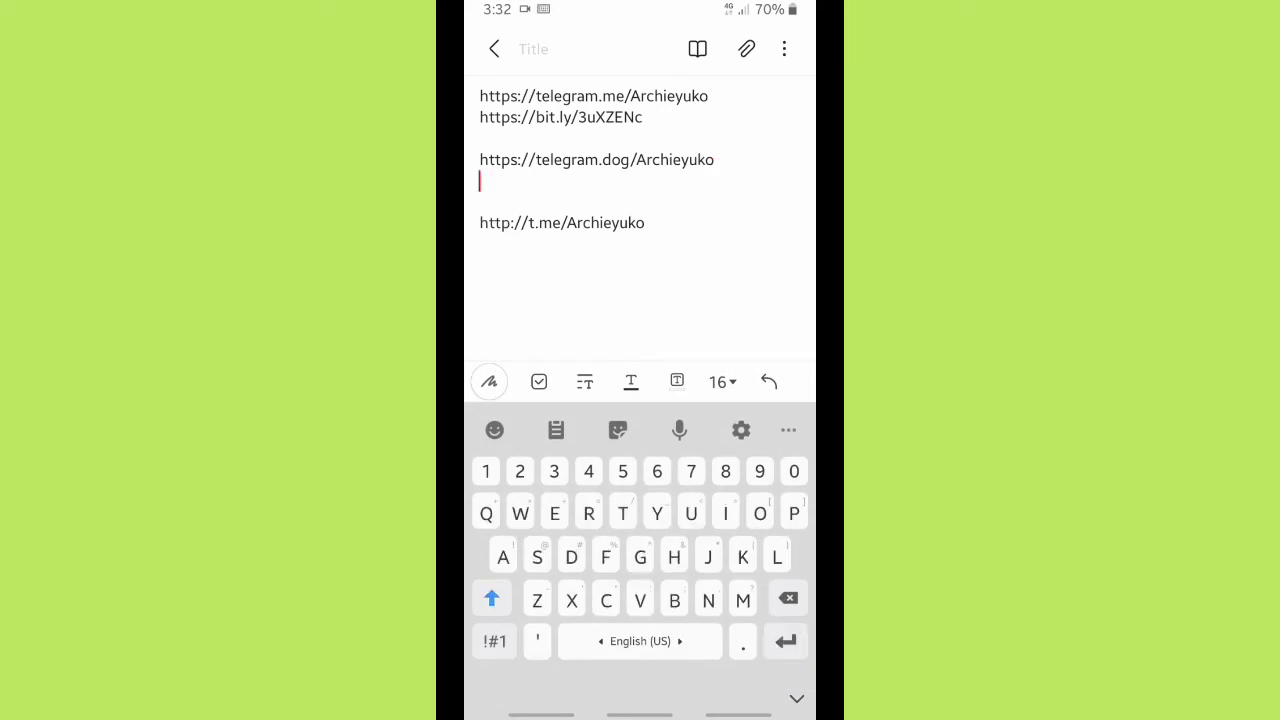
left_click(507, 183)
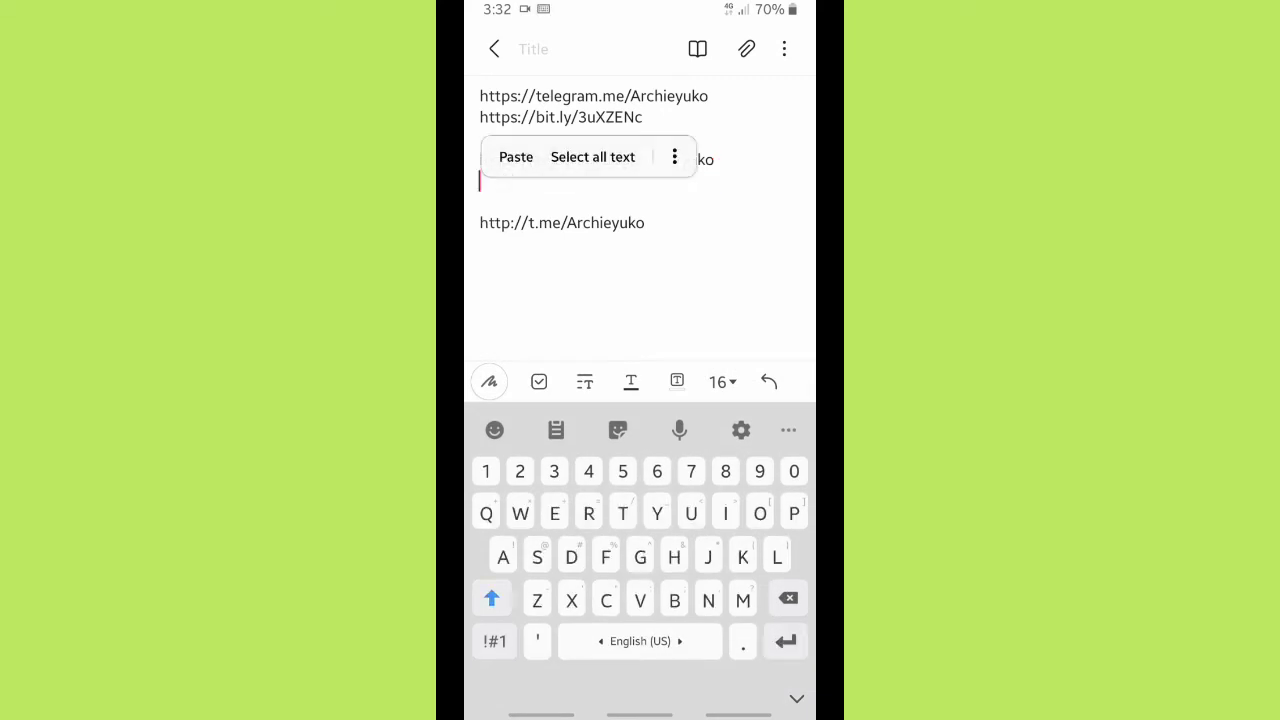
left_click(500, 157)
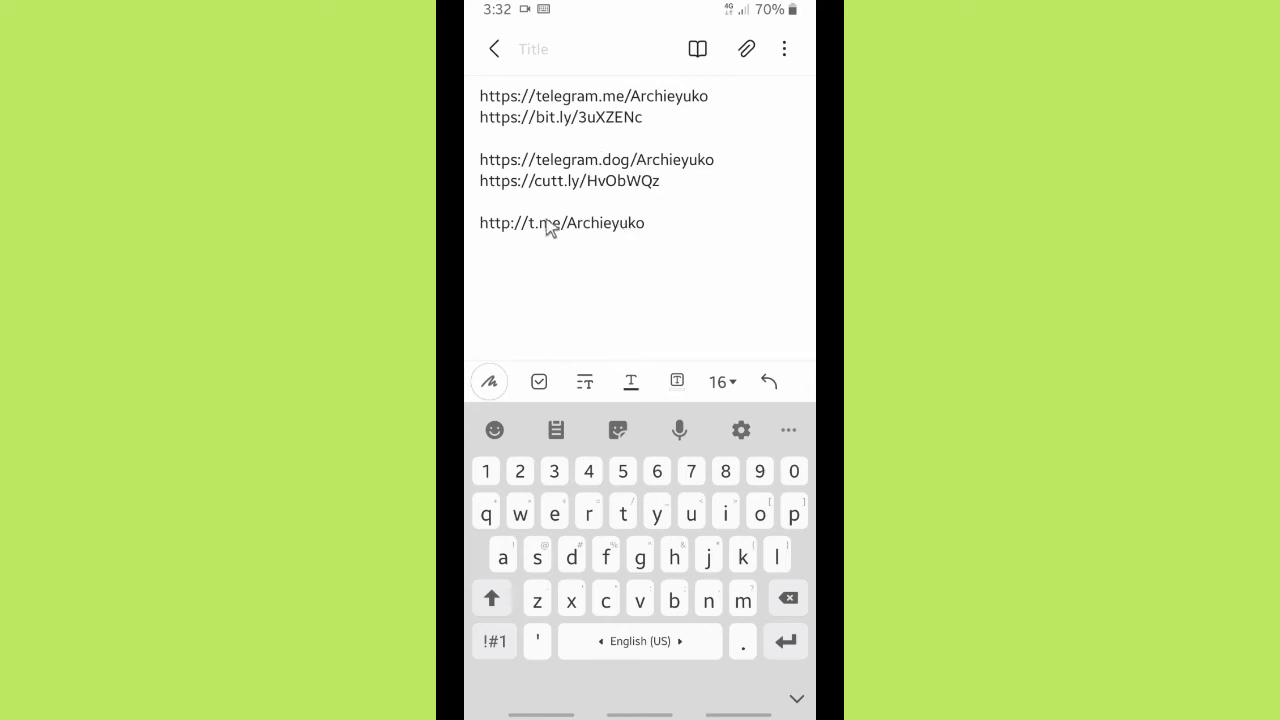
left_click(494, 50)
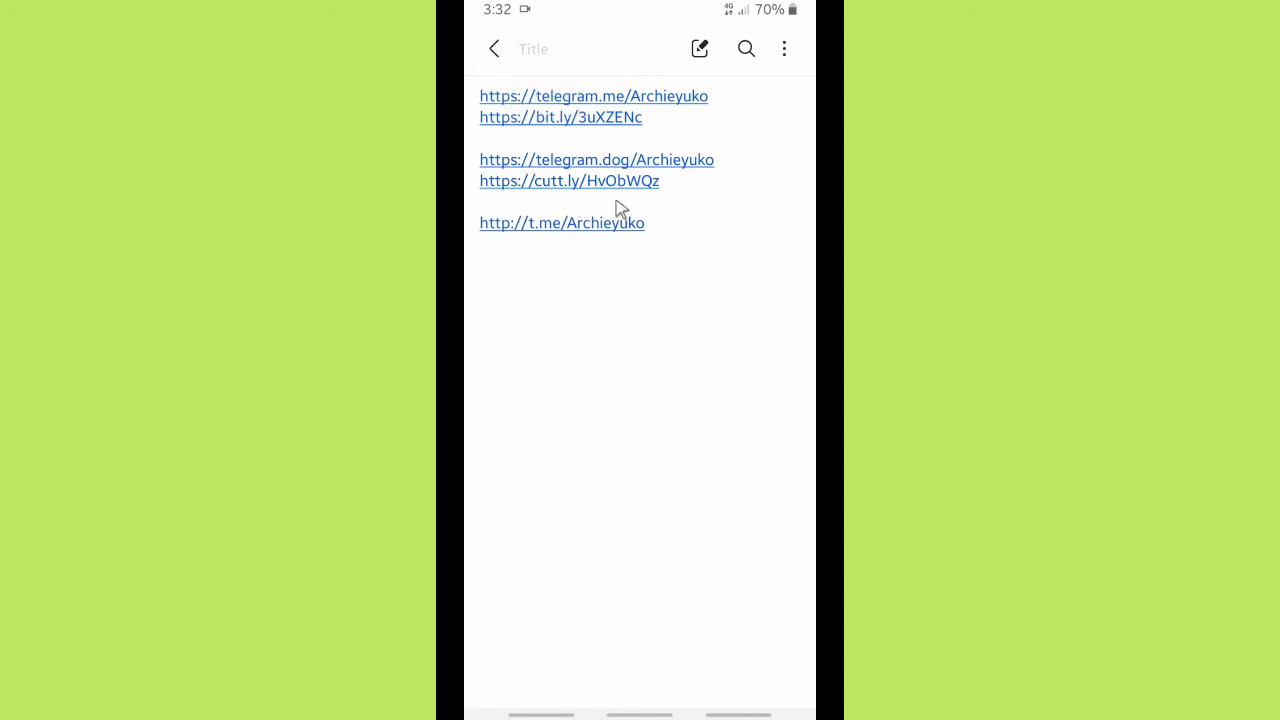
Open the bit.ly link from the note in Telegram, always using Telegram for such links.
left_click(563, 118)
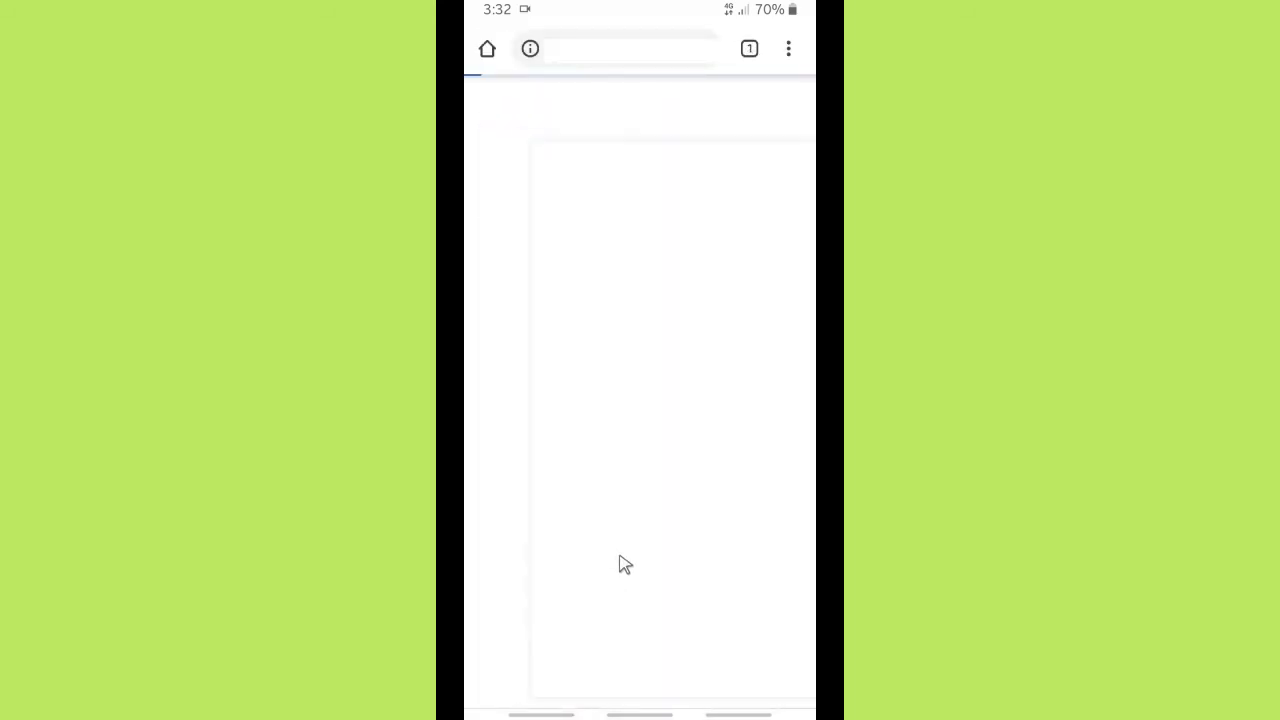
left_click(712, 641)
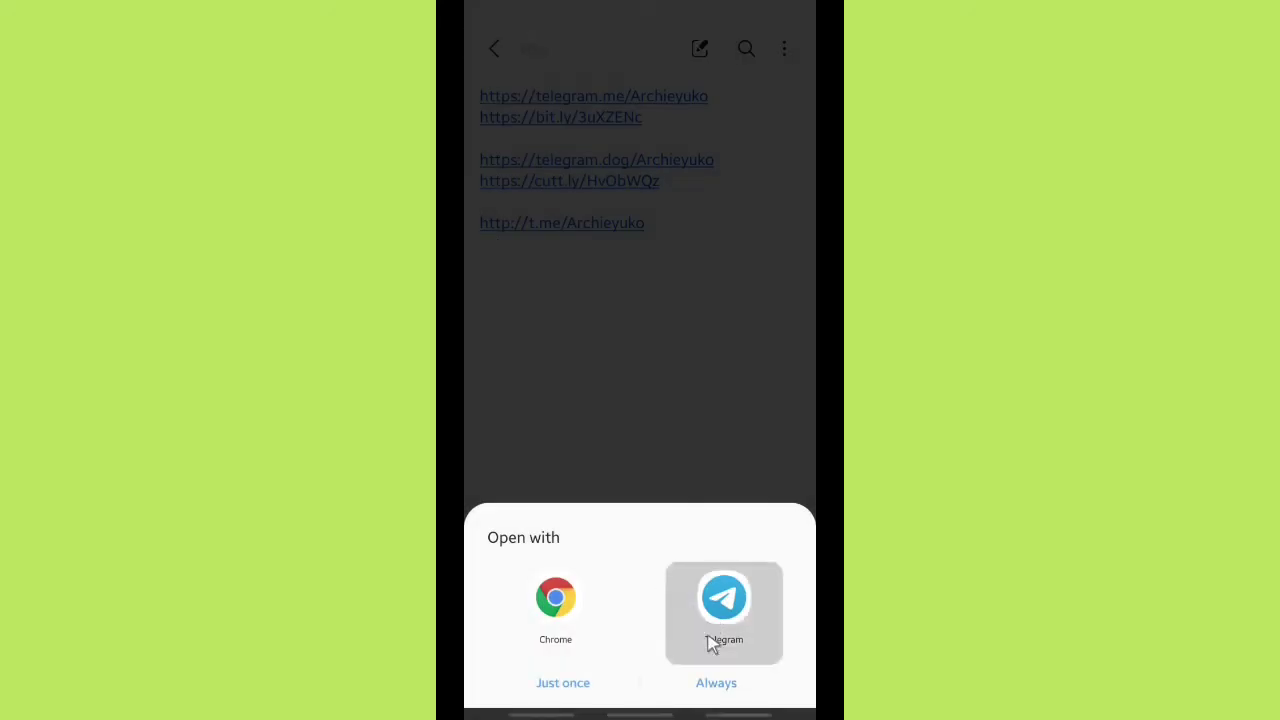
left_click(714, 682)
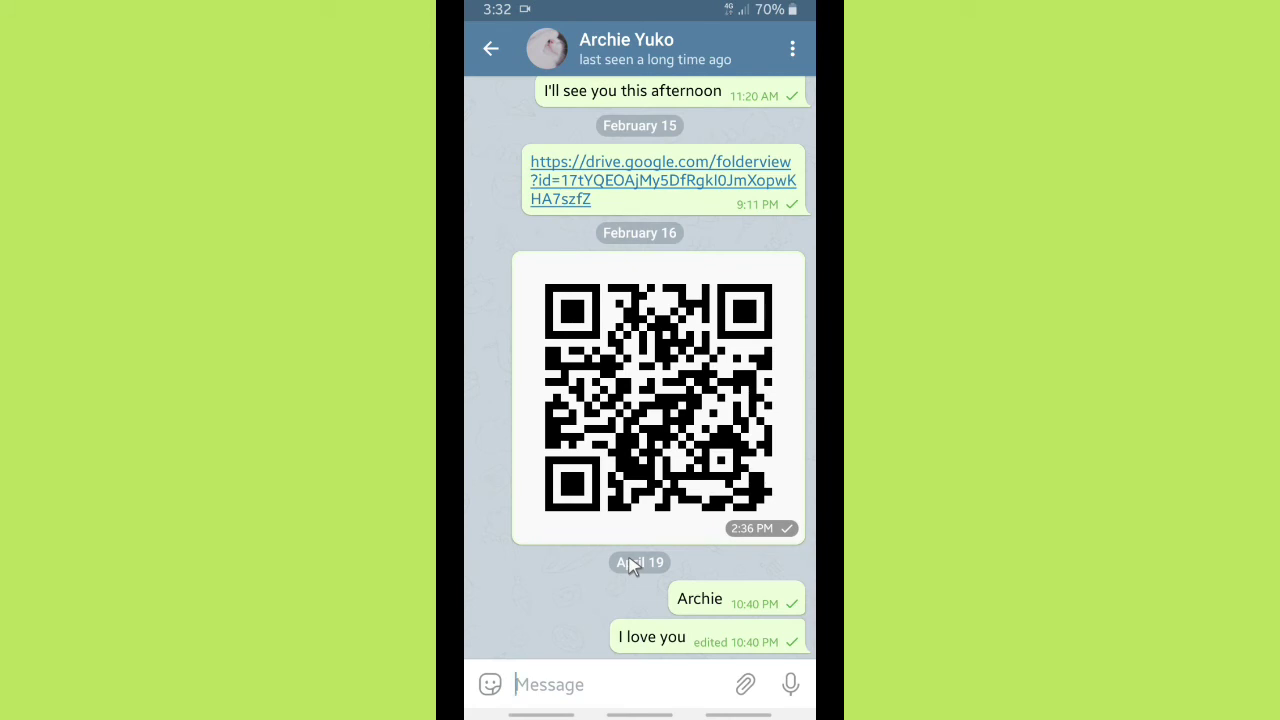
Leave the contact's chat and open the cutt.ly link from the note with Telegram.
key("Escape")
key("Escape")
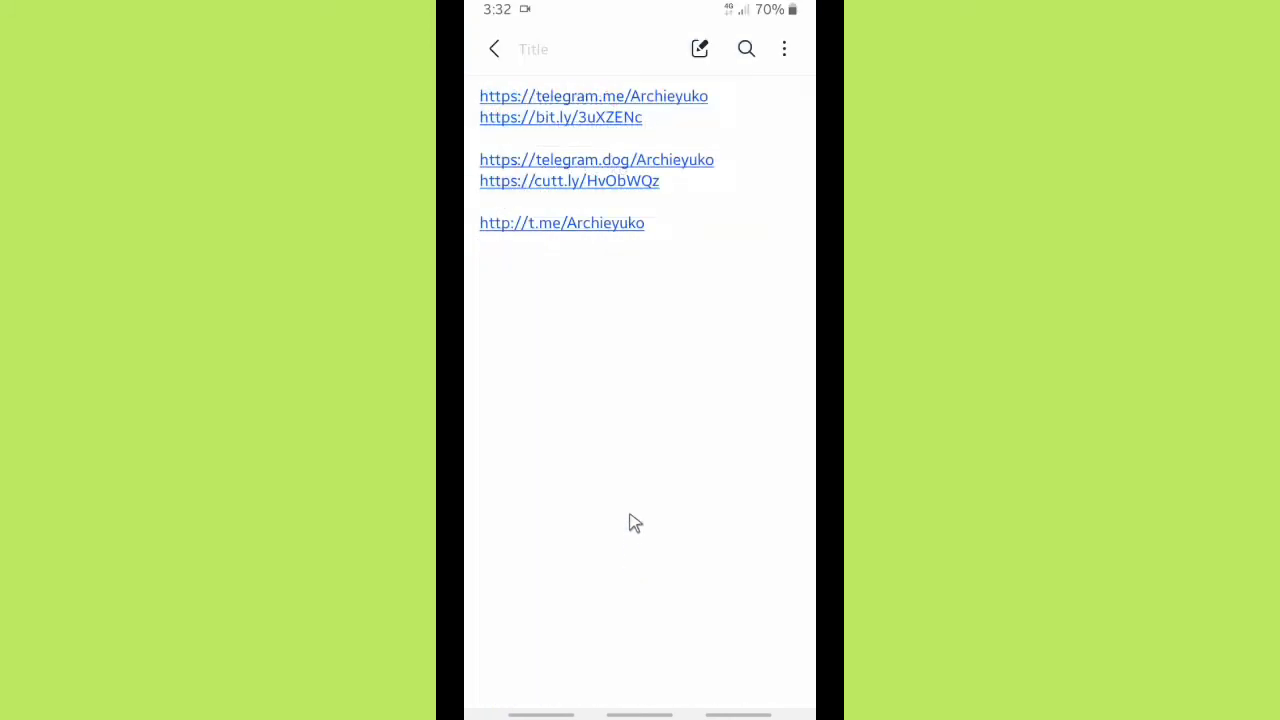
left_click(568, 184)
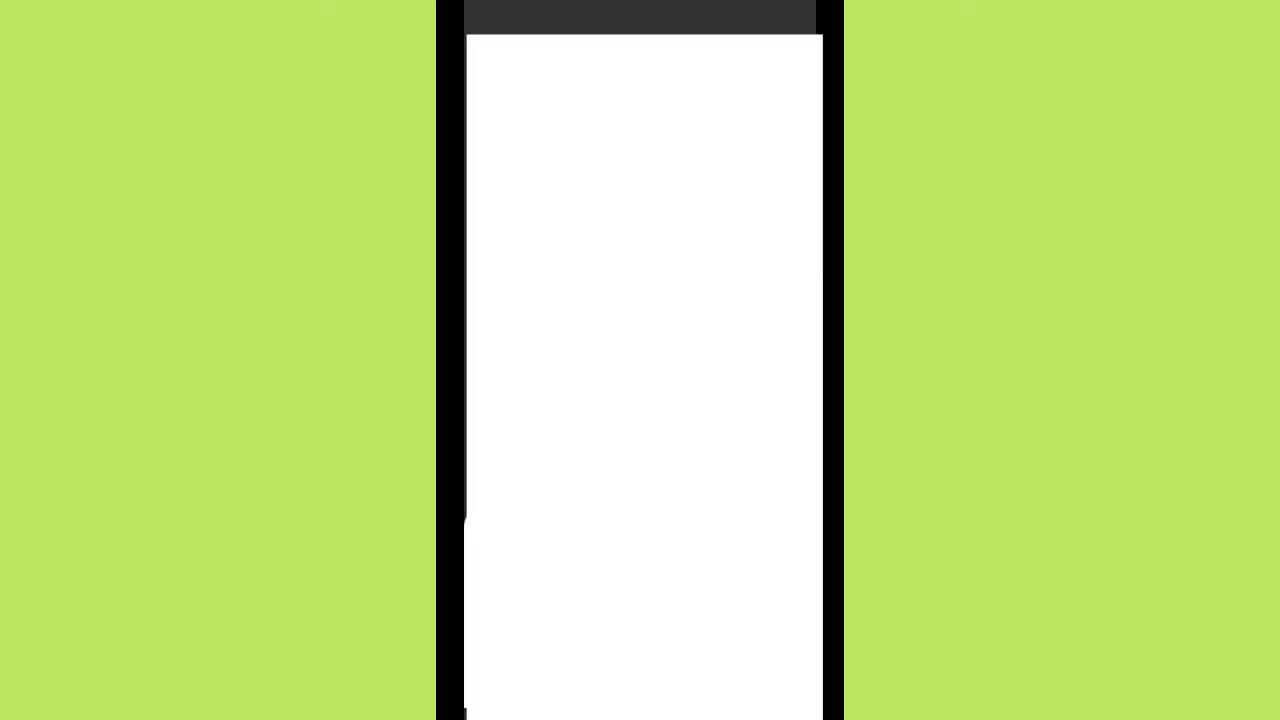
left_click(724, 600)
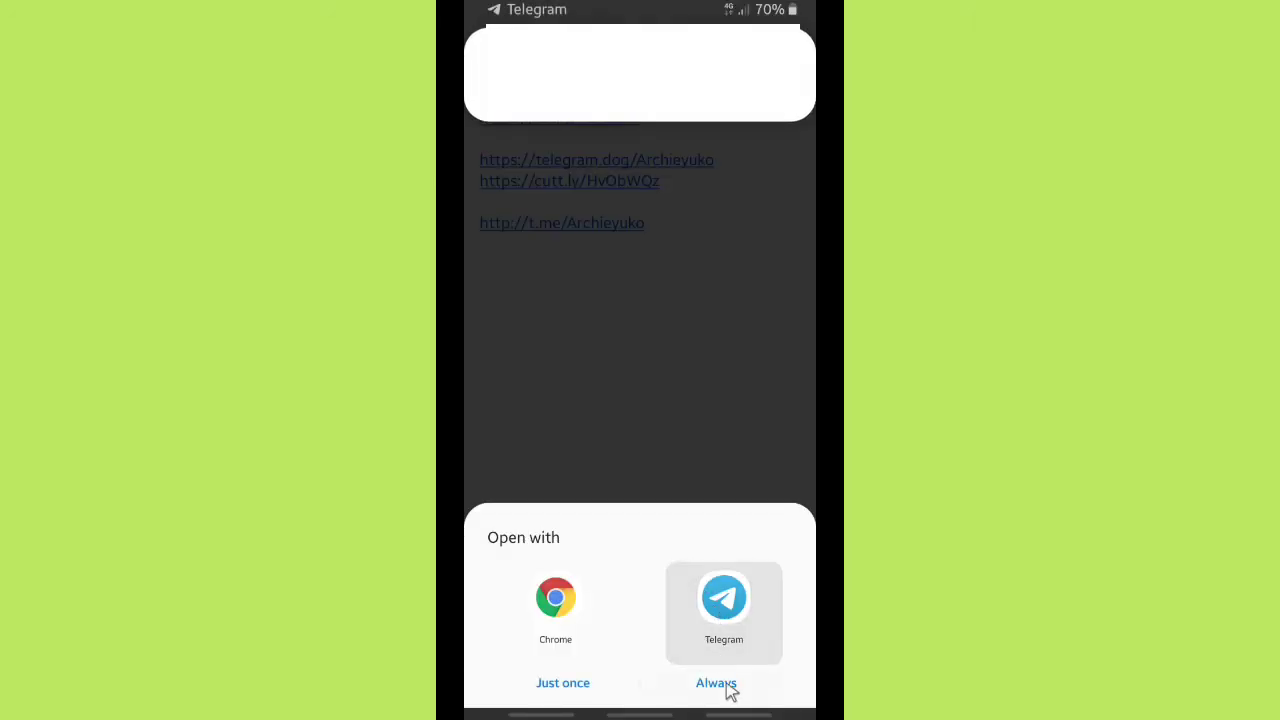